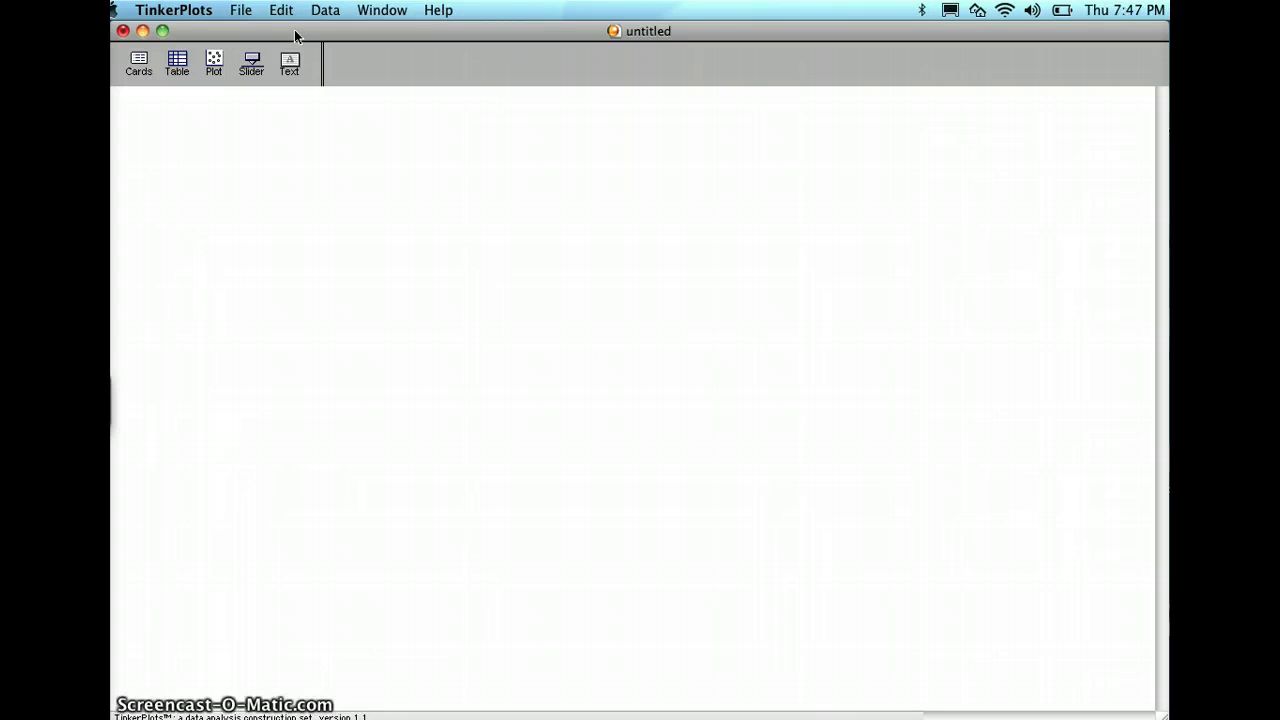
Step: Place a new Collection 1 card stack in the document and enlarge it
{"action": "left_click", "coordinate": [168, 52]}
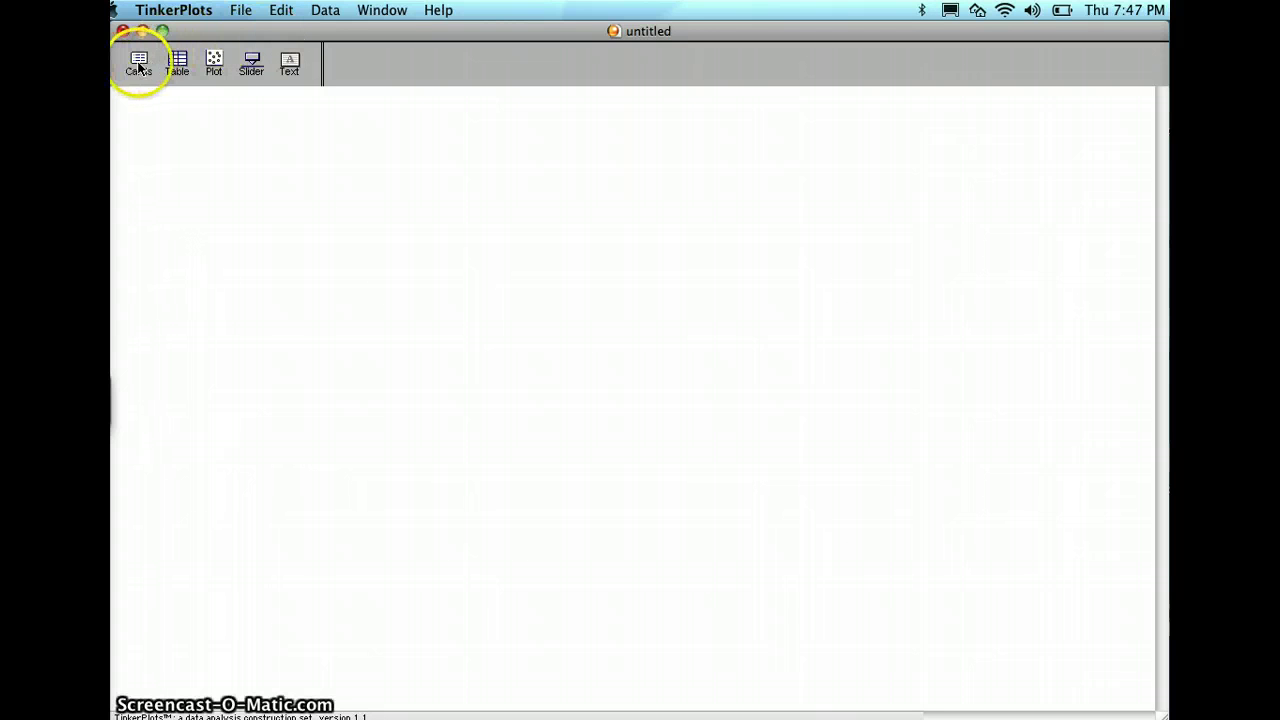
{"action": "left_click_drag", "start_coordinate": [139, 62], "coordinate": [160, 126]}
{"action": "left_click_drag", "start_coordinate": [443, 356], "coordinate": [534, 427]}
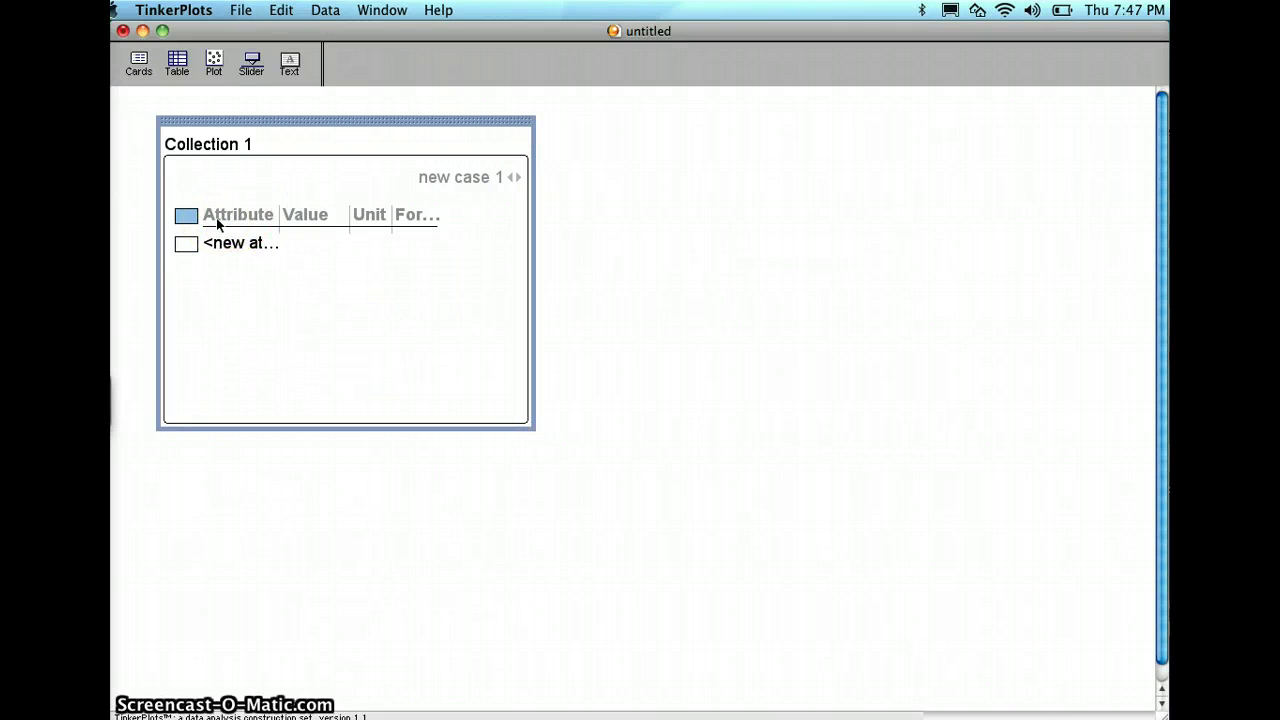
{"action": "left_click_drag", "start_coordinate": [220, 225], "coordinate": [308, 222]}
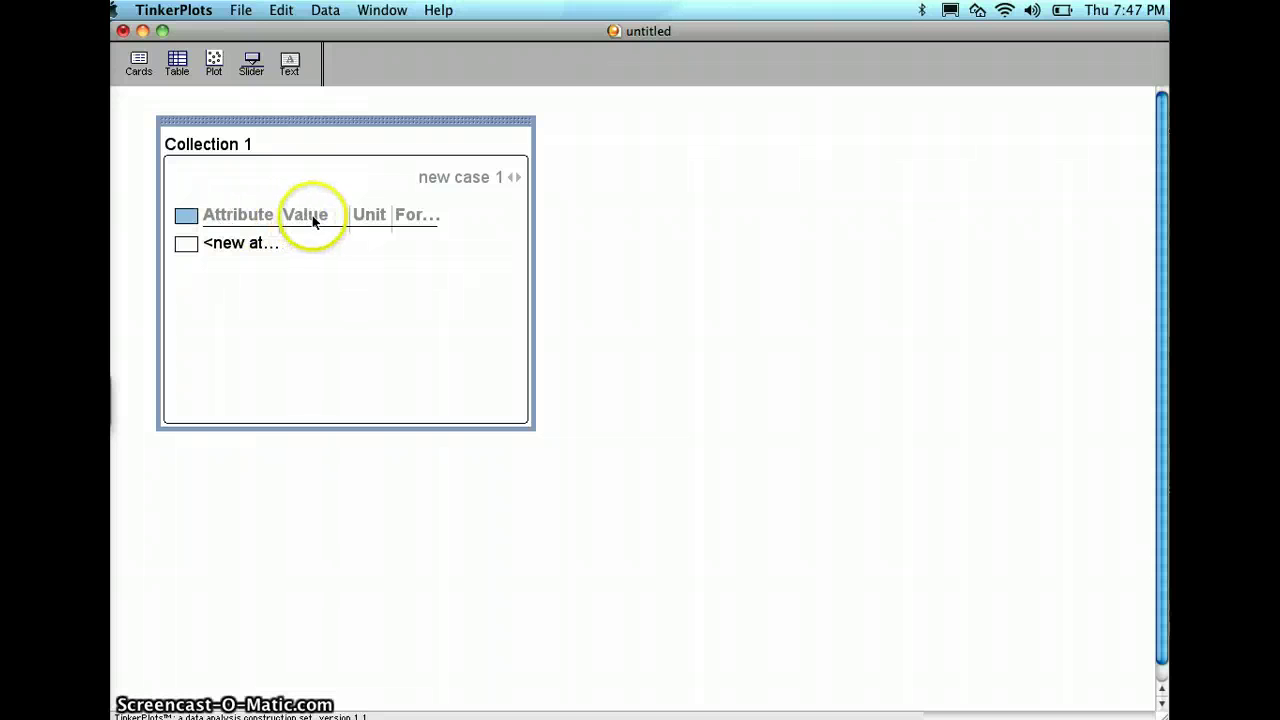
{"action": "left_click", "coordinate": [369, 219]}
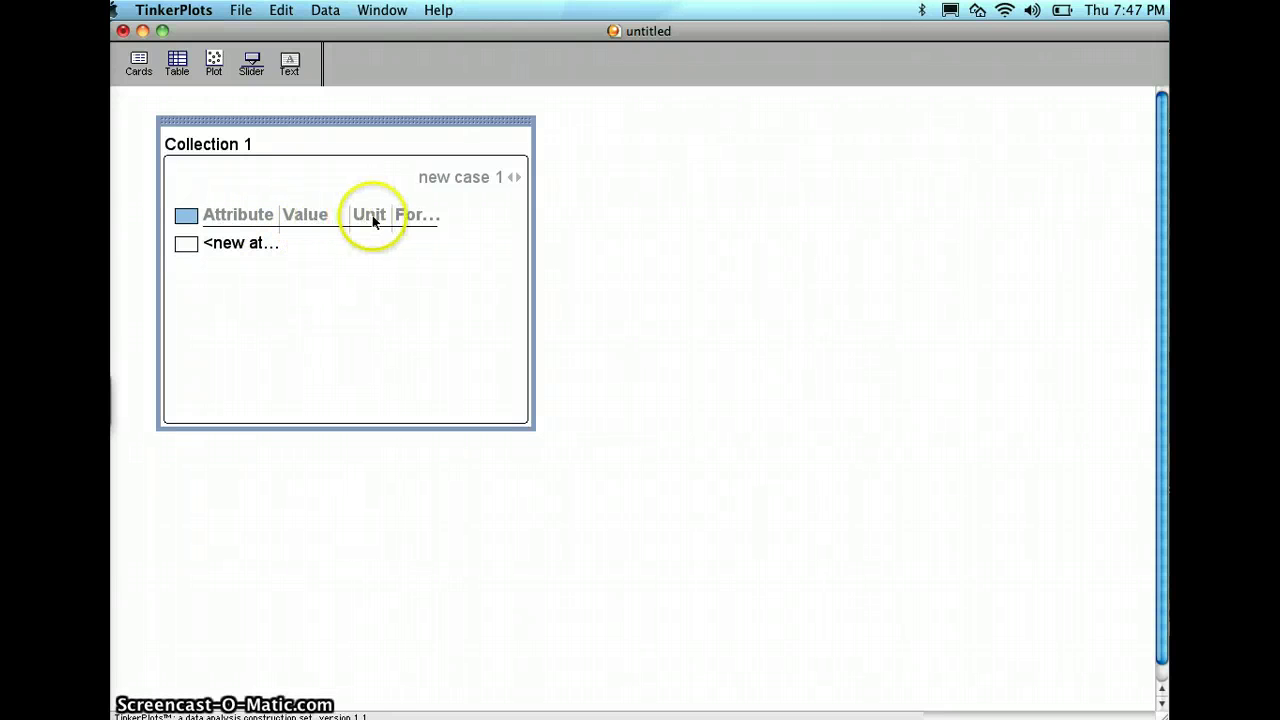
{"action": "left_click", "coordinate": [237, 218]}
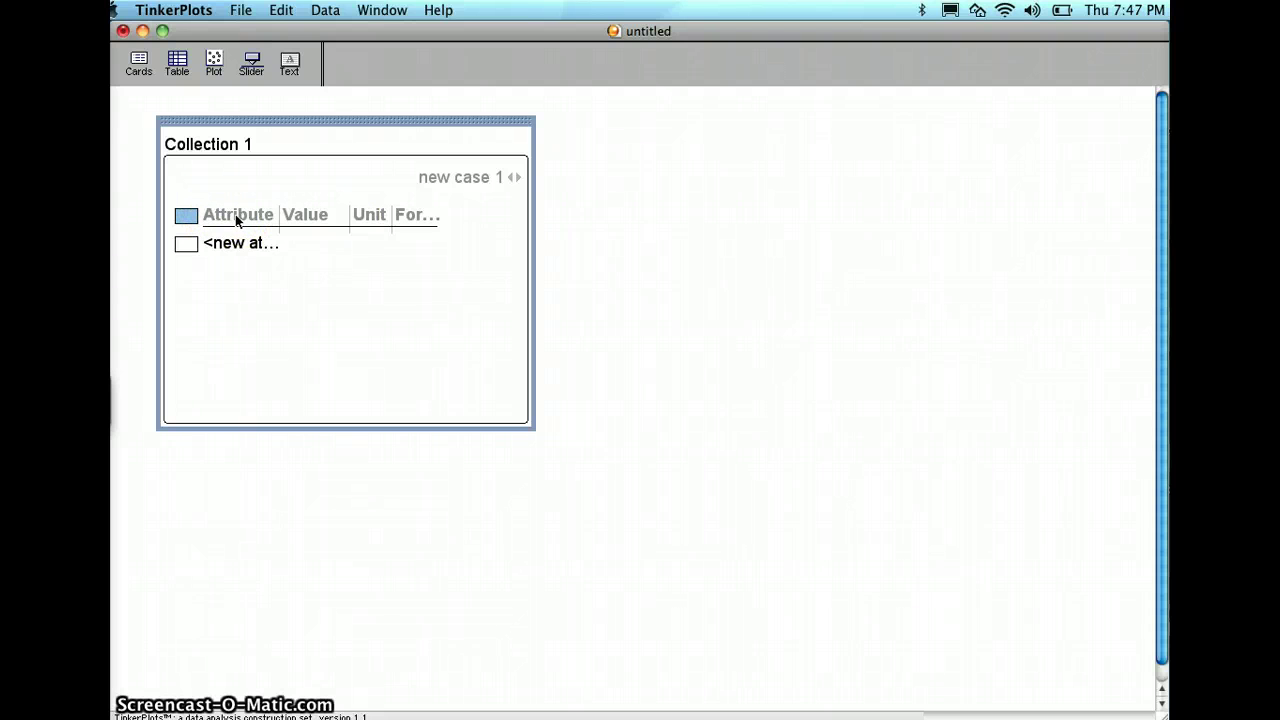
Step: Add an 'Amount of water' attribute with value 10 ml, then widen the name column and card
{"action": "left_click", "coordinate": [242, 244]}
{"action": "left_click", "coordinate": [242, 245]}
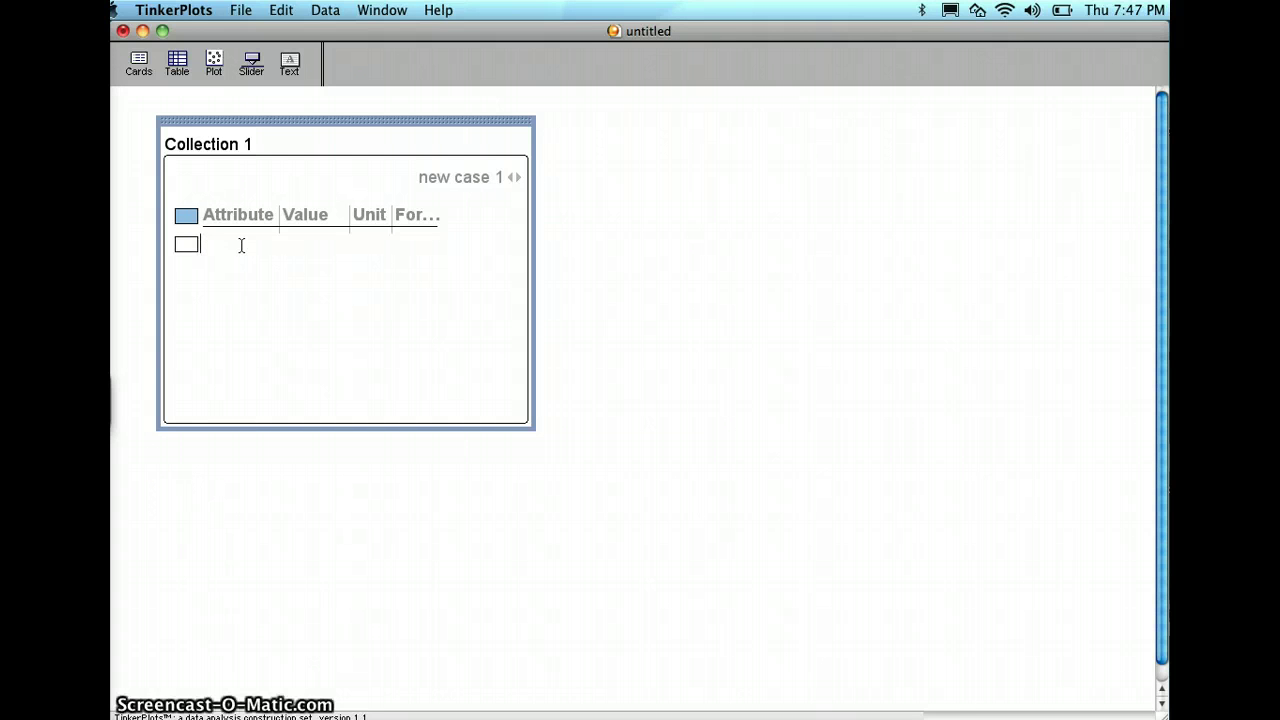
{"action": "type", "text": "A"}
{"action": "type", "text": "mount of wa"}
{"action": "type", "text": "ter"}
{"action": "left_click", "coordinate": [313, 240]}
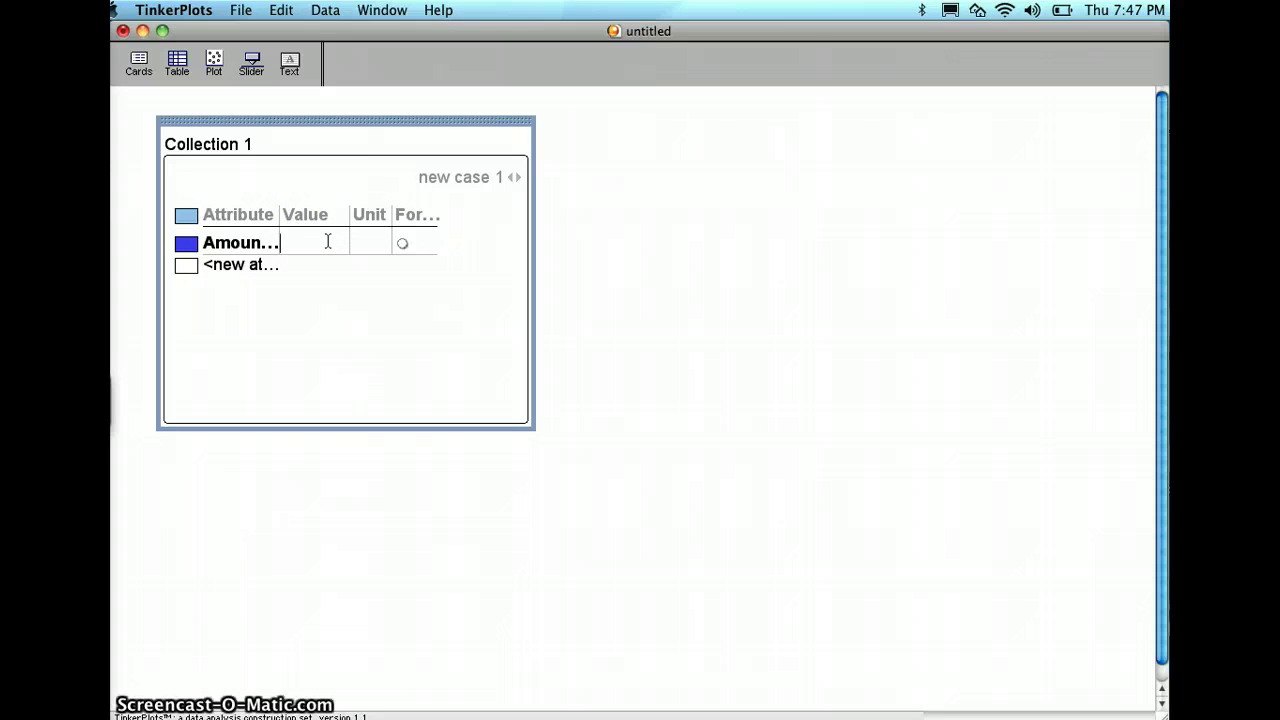
{"action": "type", "text": "10"}
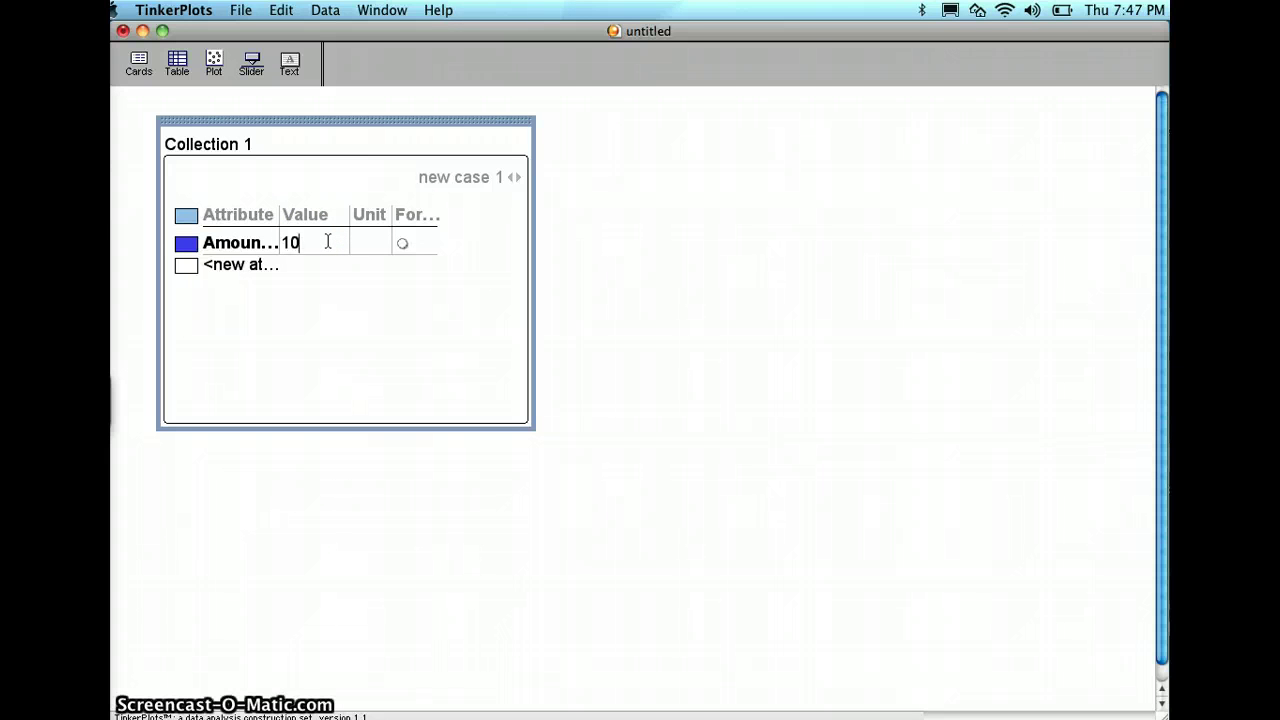
{"action": "left_click", "coordinate": [369, 243]}
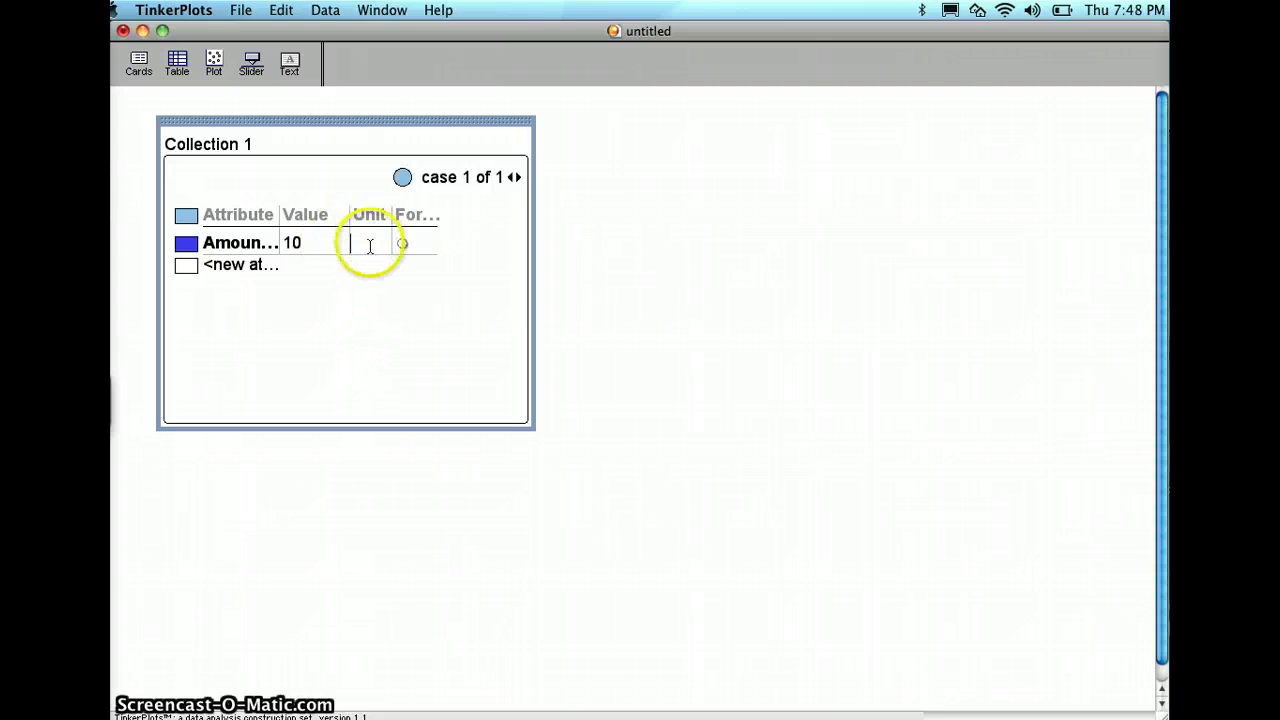
{"action": "type", "text": "ml"}
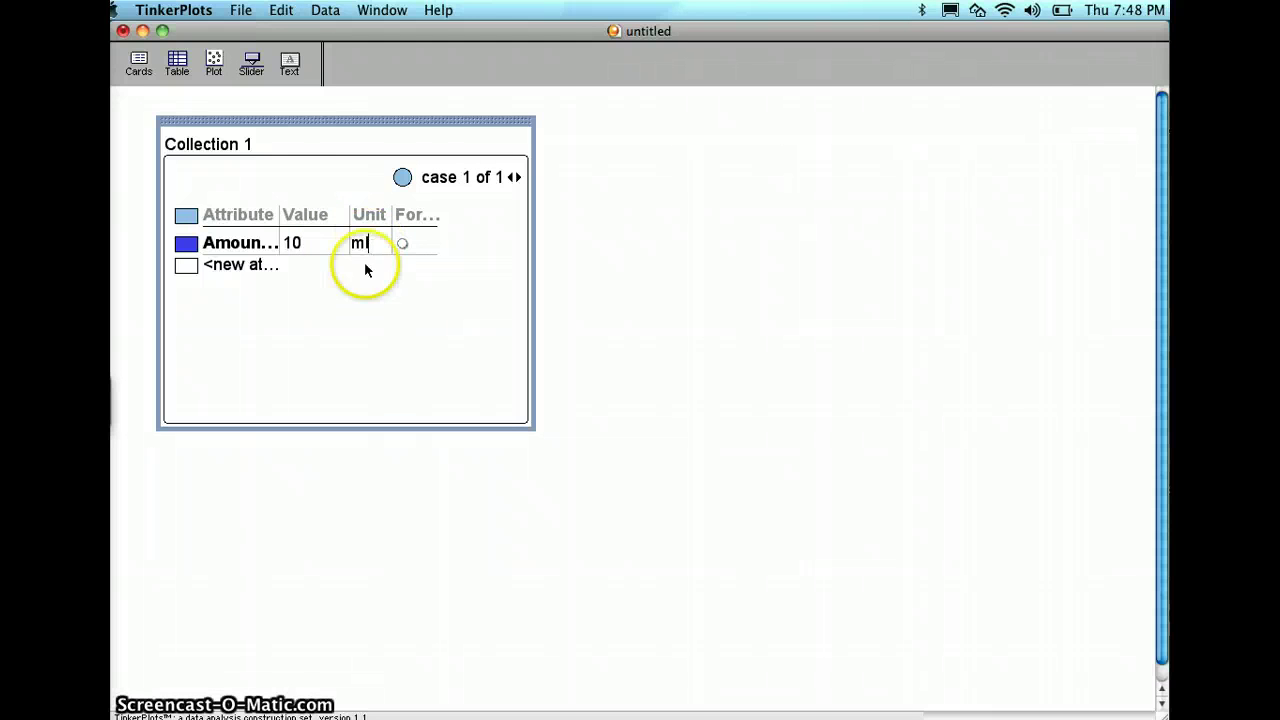
{"action": "left_click", "coordinate": [298, 206]}
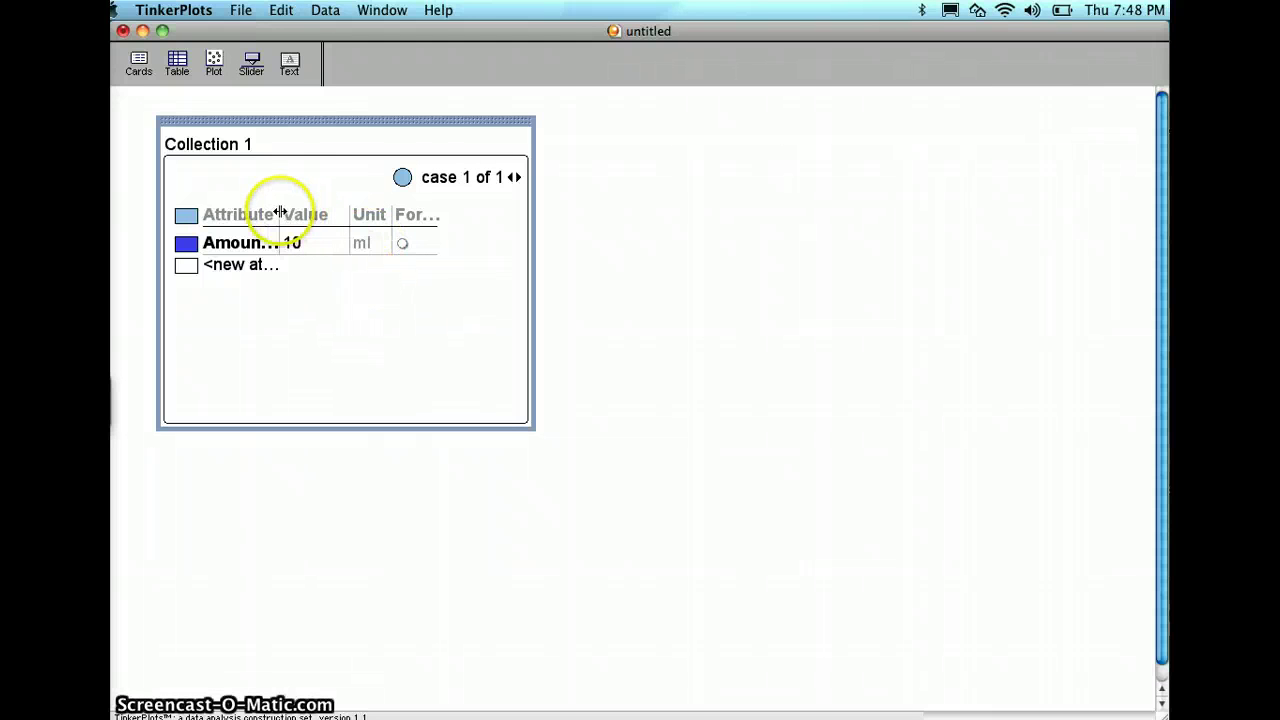
{"action": "left_click_drag", "start_coordinate": [280, 213], "coordinate": [426, 213]}
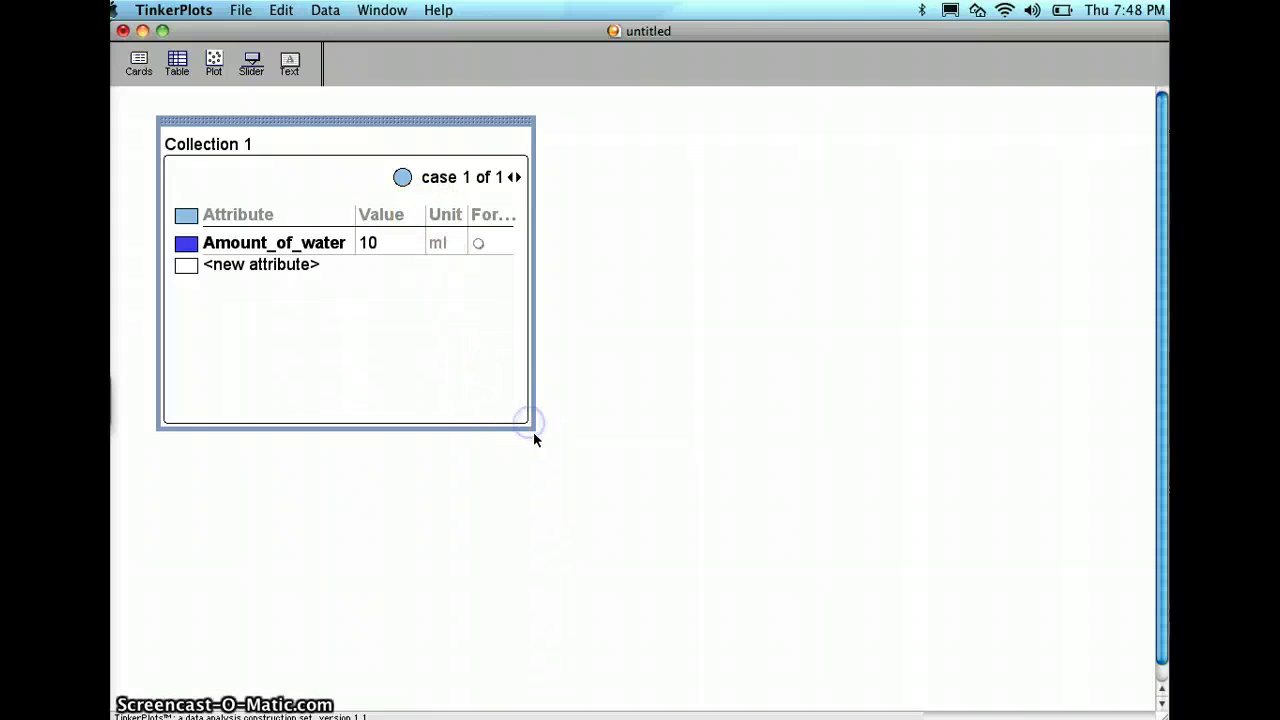
{"action": "left_click_drag", "start_coordinate": [534, 431], "coordinate": [597, 460]}
Step: Add a 'Length of mealworms' attribute with value 22 and unit cm
{"action": "left_click", "coordinate": [333, 224]}
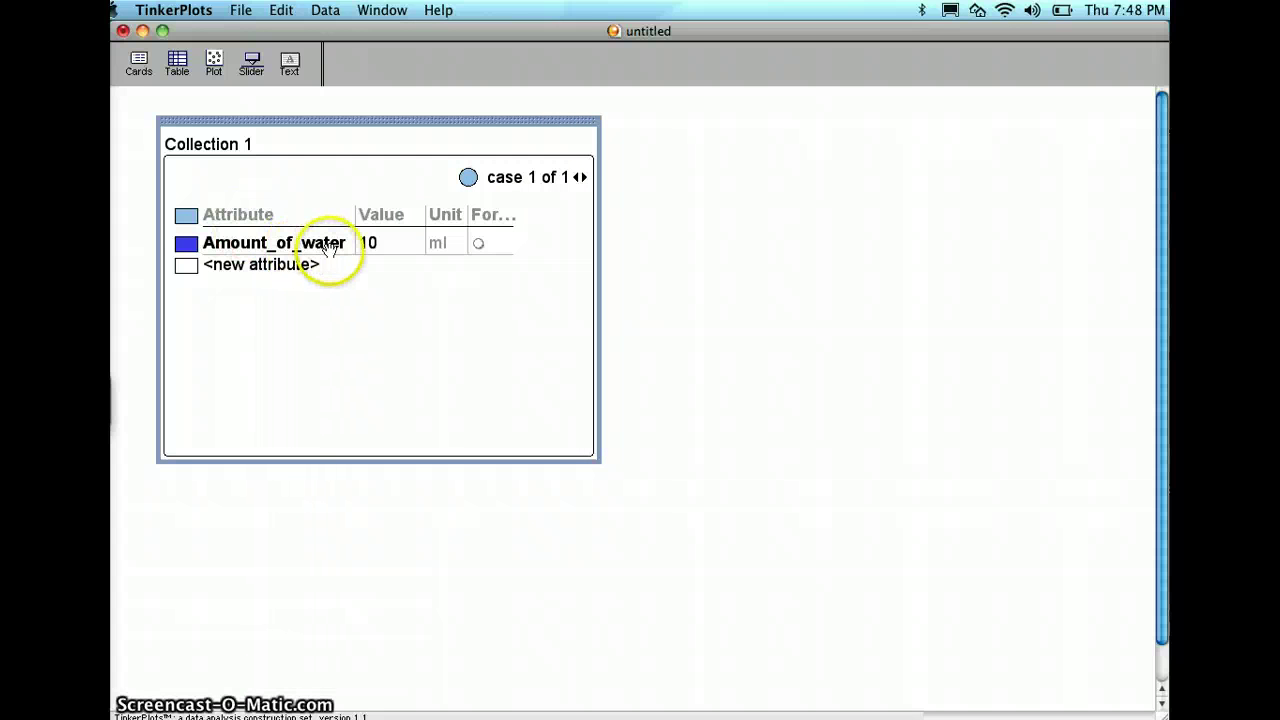
{"action": "left_click", "coordinate": [268, 266]}
{"action": "left_click", "coordinate": [268, 266]}
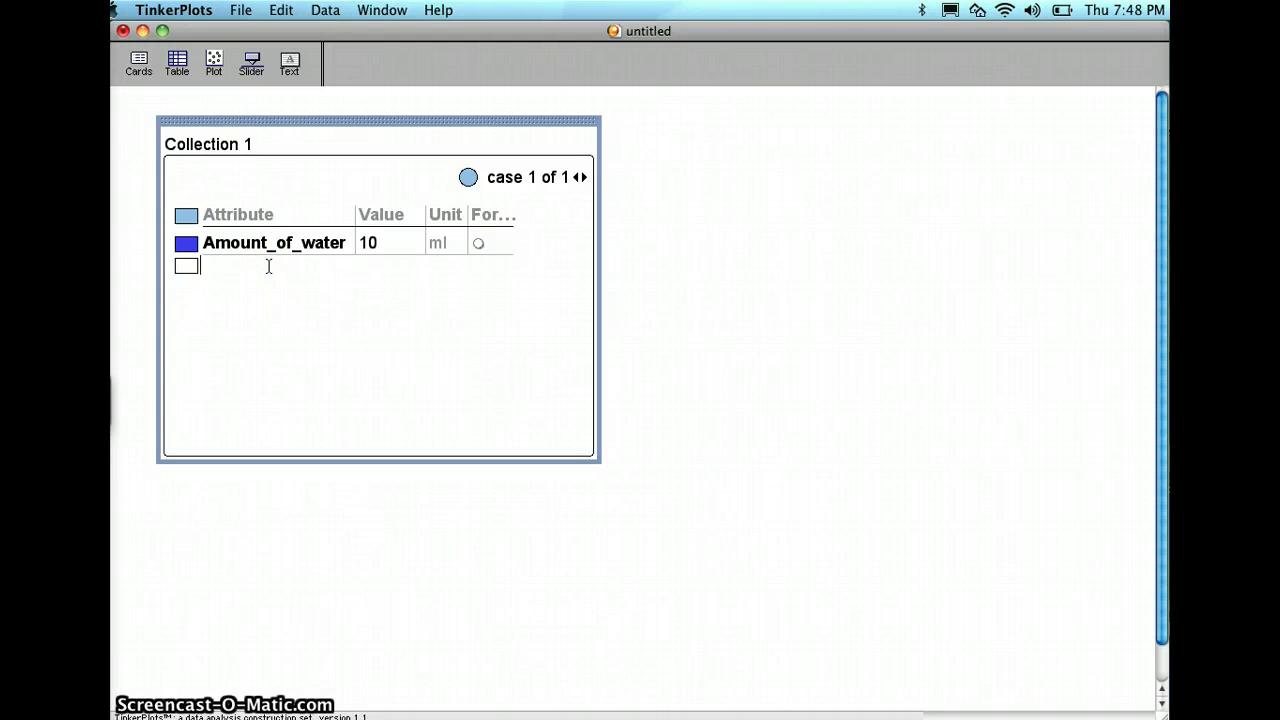
{"action": "type", "text": "Length "}
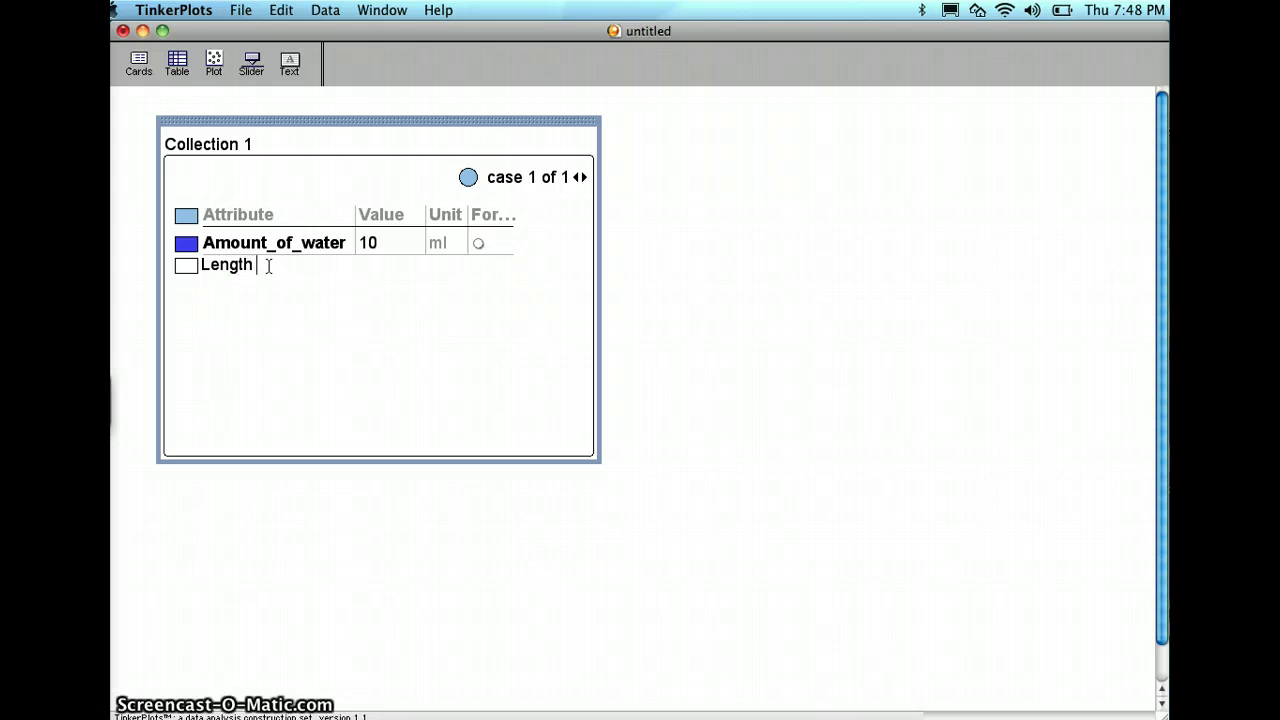
{"action": "type", "text": "of mw"}
{"action": "key", "text": "BackSpace"}
{"action": "type", "text": "ealworms"}
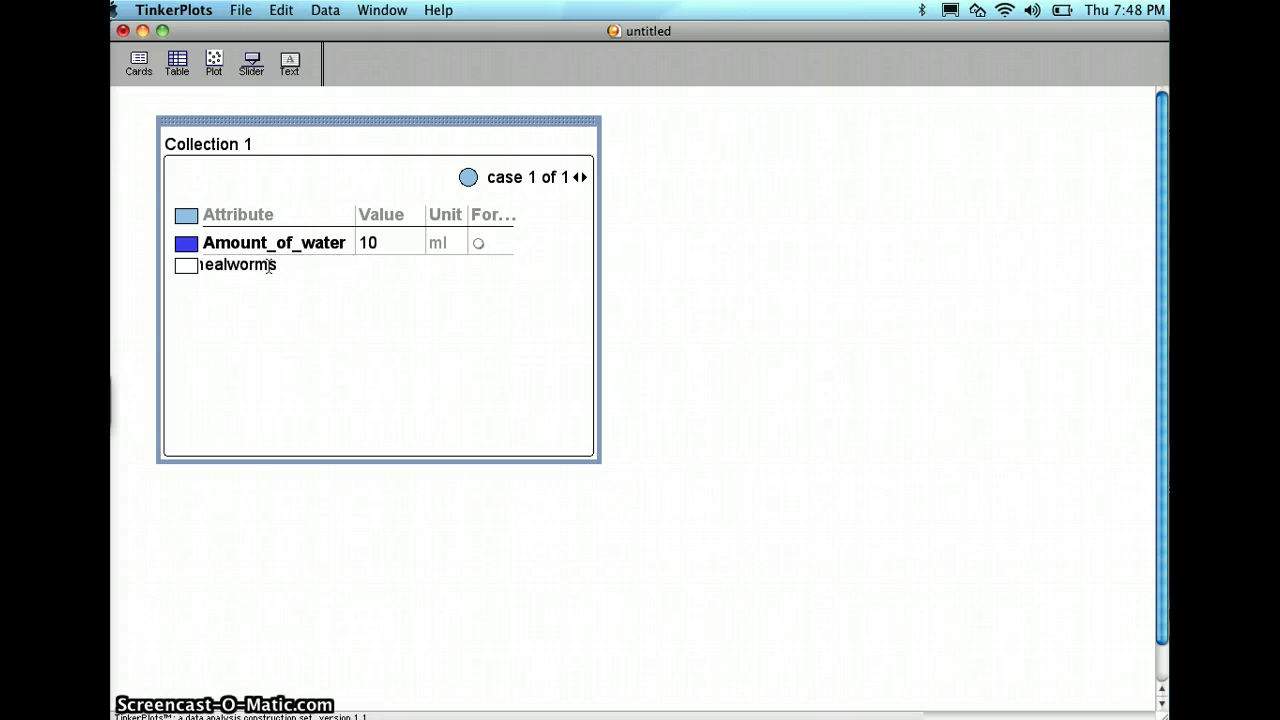
{"action": "left_click", "coordinate": [392, 264]}
{"action": "left_click", "coordinate": [406, 264]}
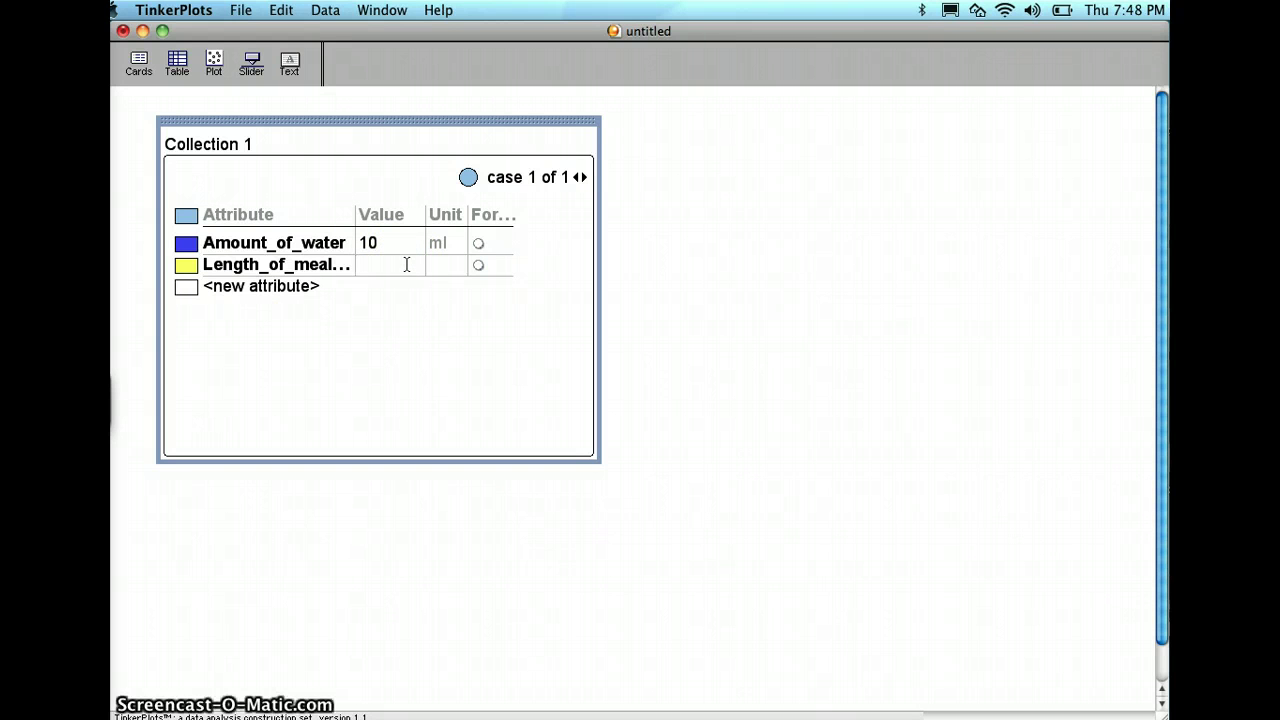
{"action": "type", "text": "22"}
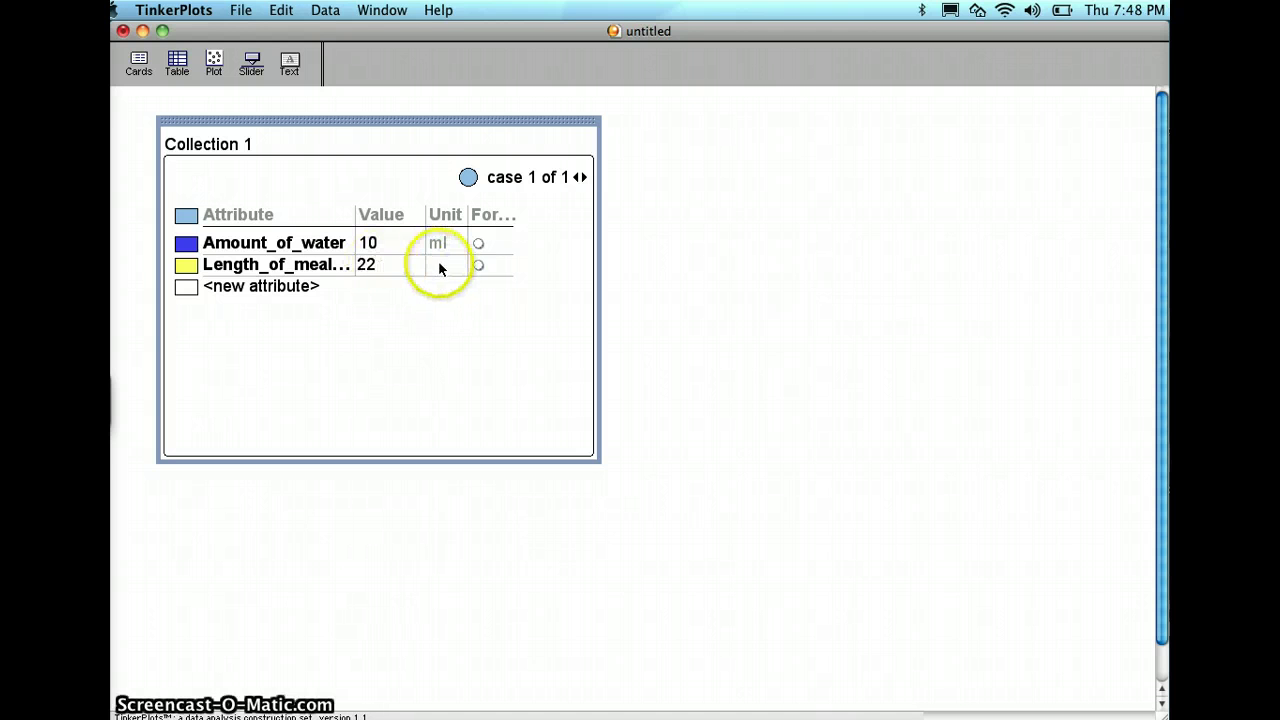
{"action": "left_click", "coordinate": [438, 264]}
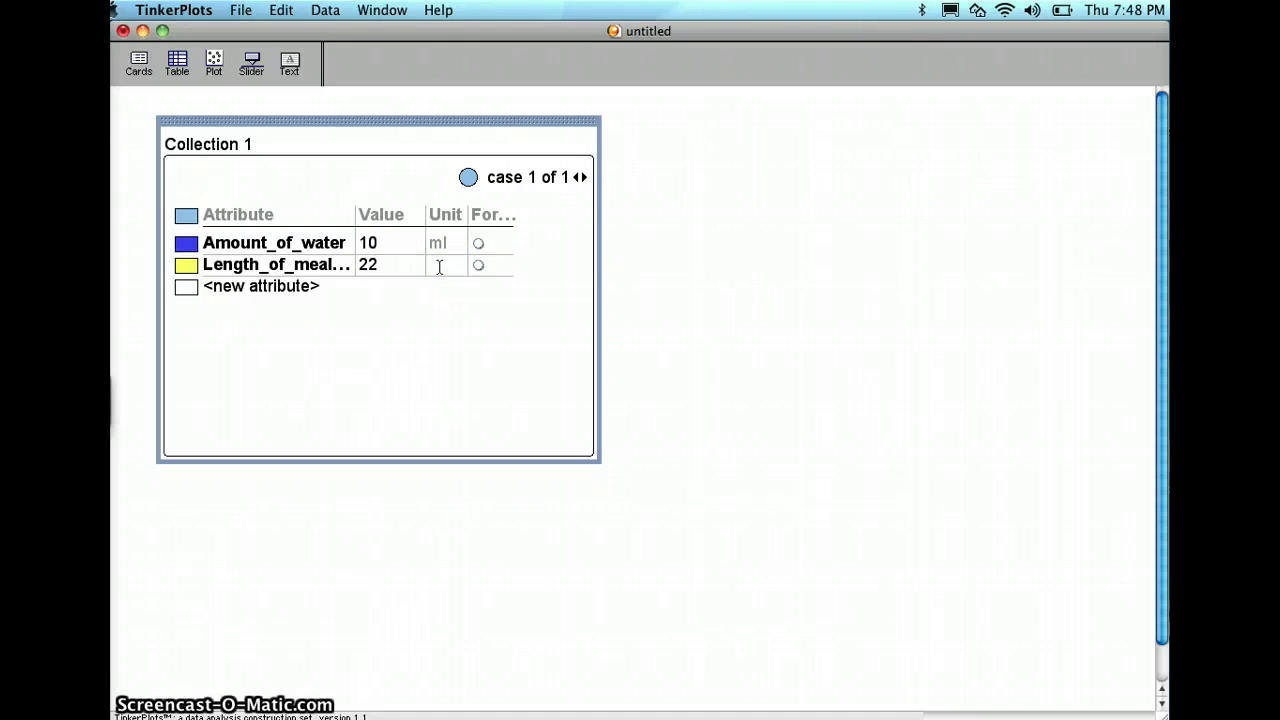
{"action": "type", "text": "cm"}
{"action": "left_click", "coordinate": [455, 323]}
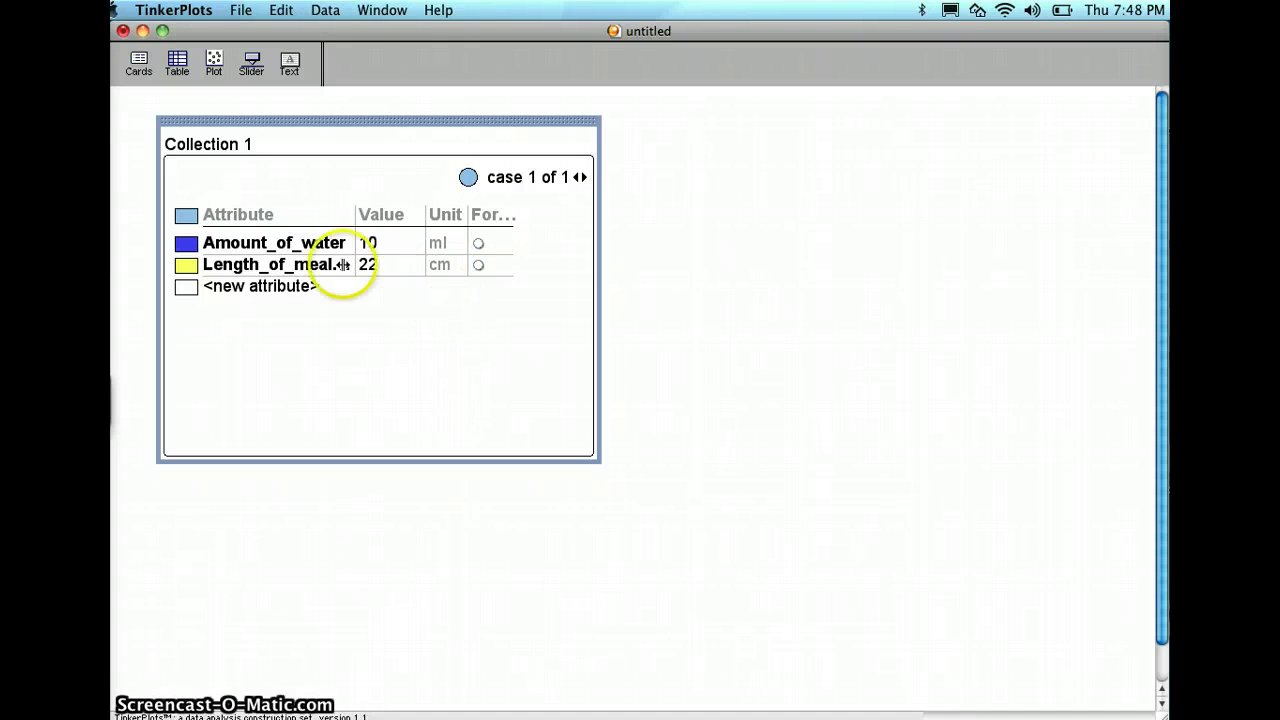
Step: Add a second case with 20 ml water and 56 cm length
{"action": "left_click", "coordinate": [582, 178]}
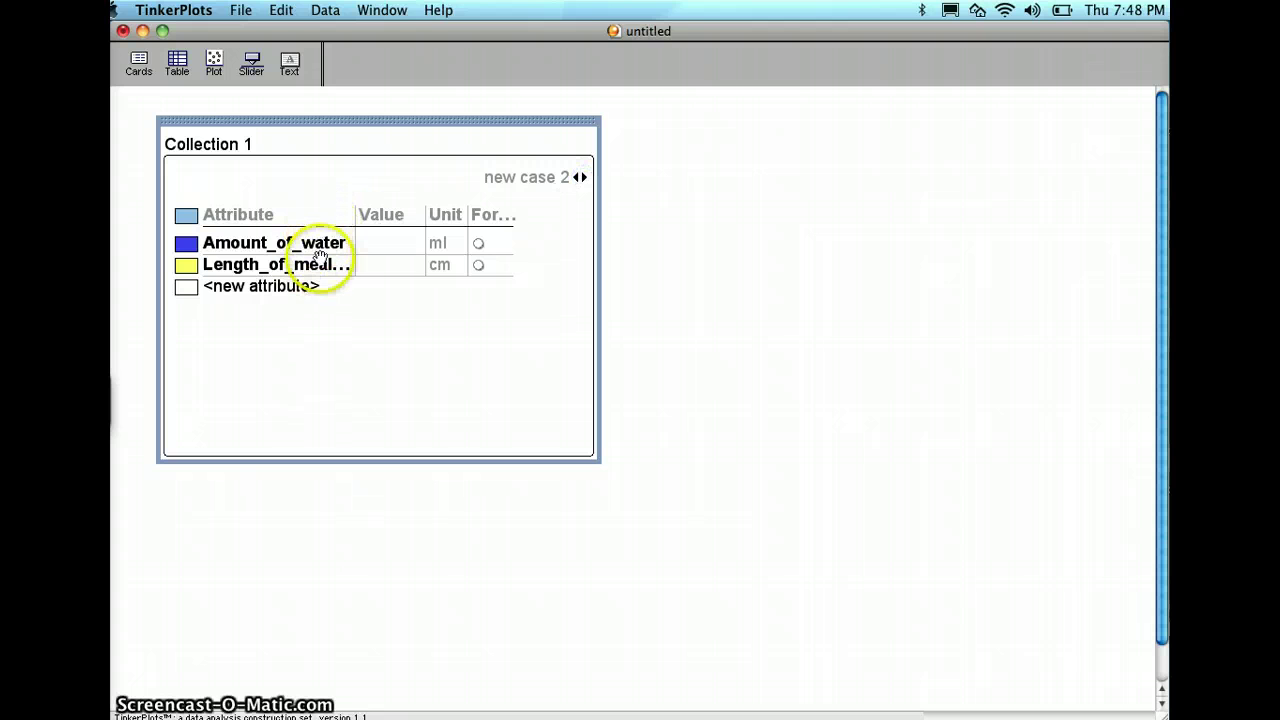
{"action": "left_click", "coordinate": [384, 244]}
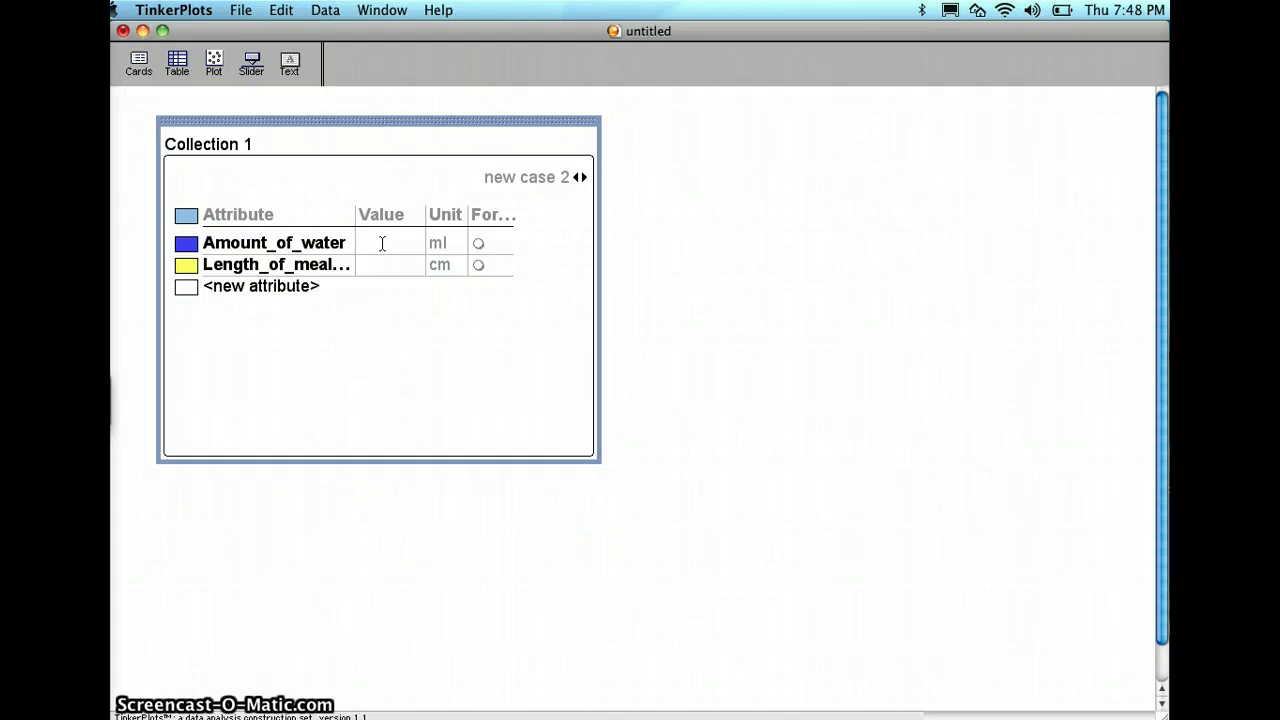
{"action": "type", "text": "20"}
{"action": "left_click", "coordinate": [385, 266]}
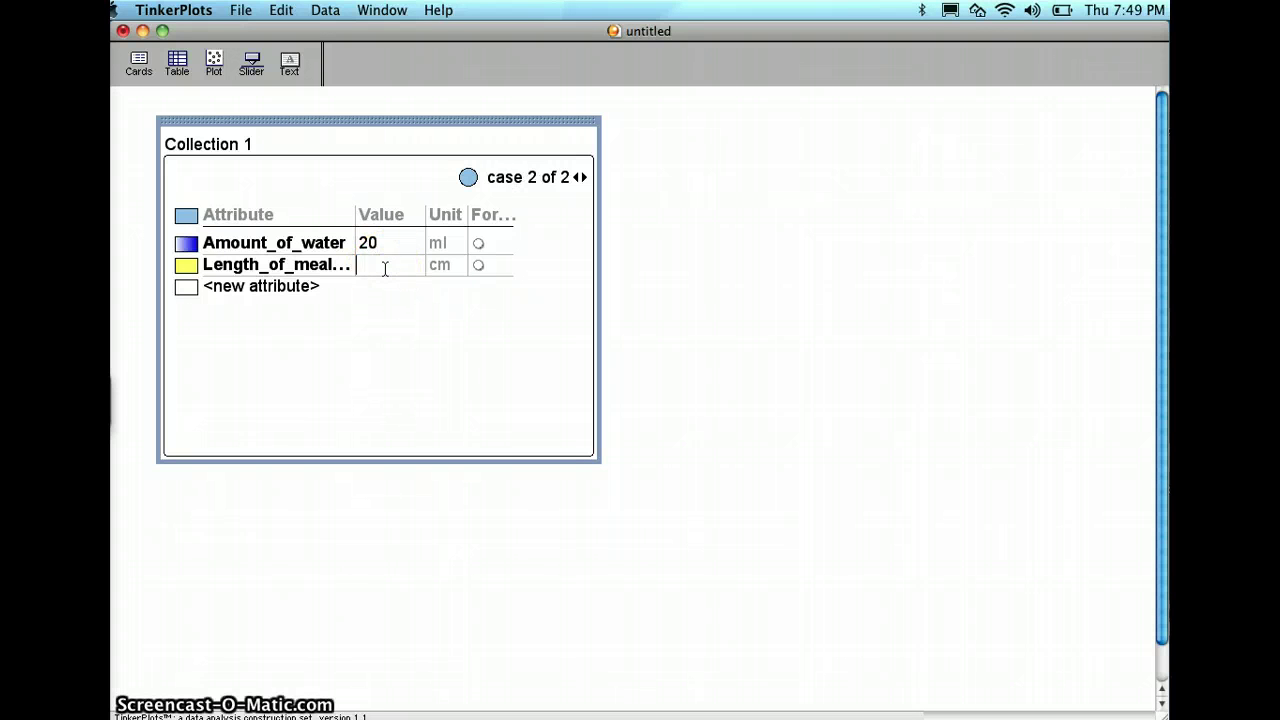
{"action": "type", "text": "56"}
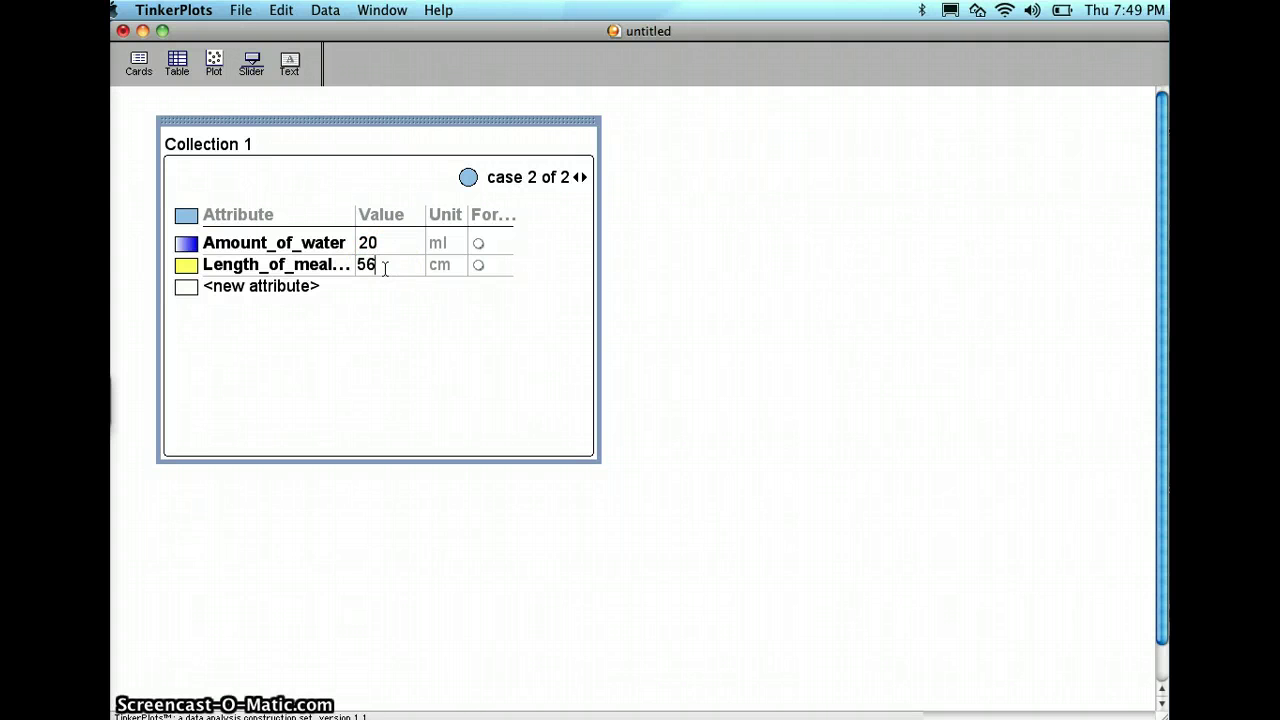
{"action": "left_click", "coordinate": [441, 306]}
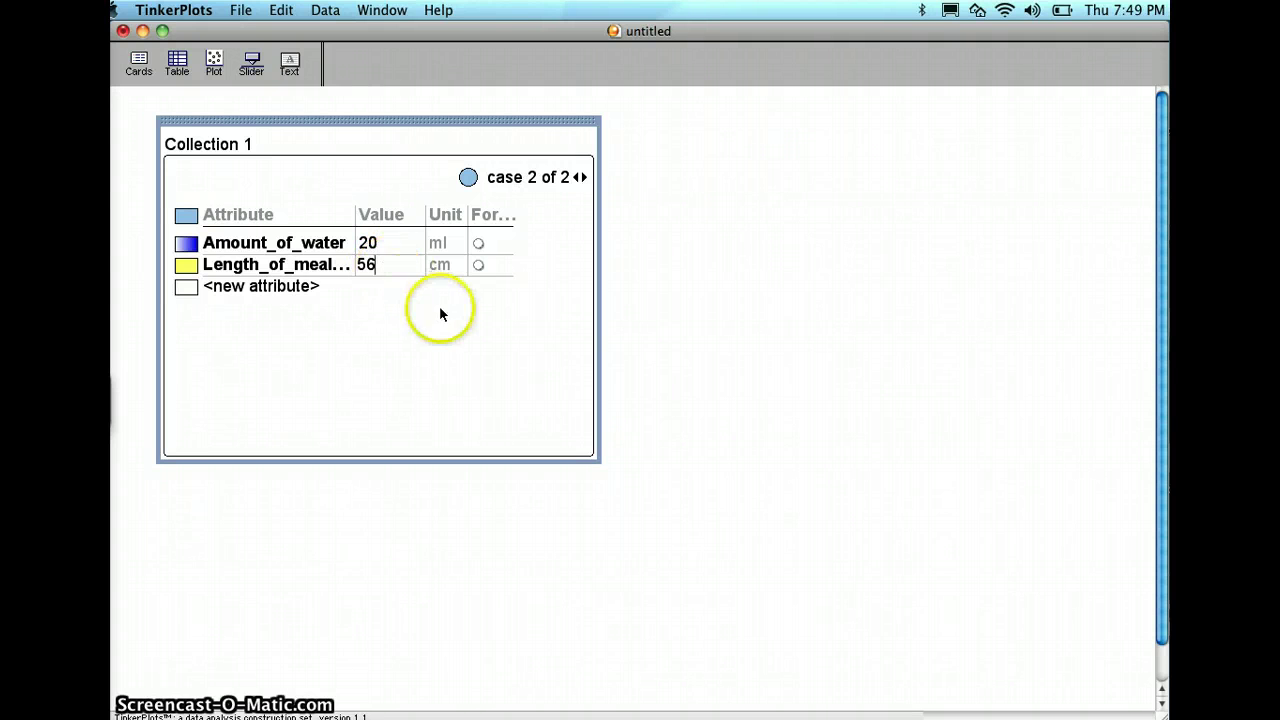
Step: Add a third case with 30 ml water and 75 cm length
{"action": "left_click", "coordinate": [583, 178]}
{"action": "left_click", "coordinate": [386, 243]}
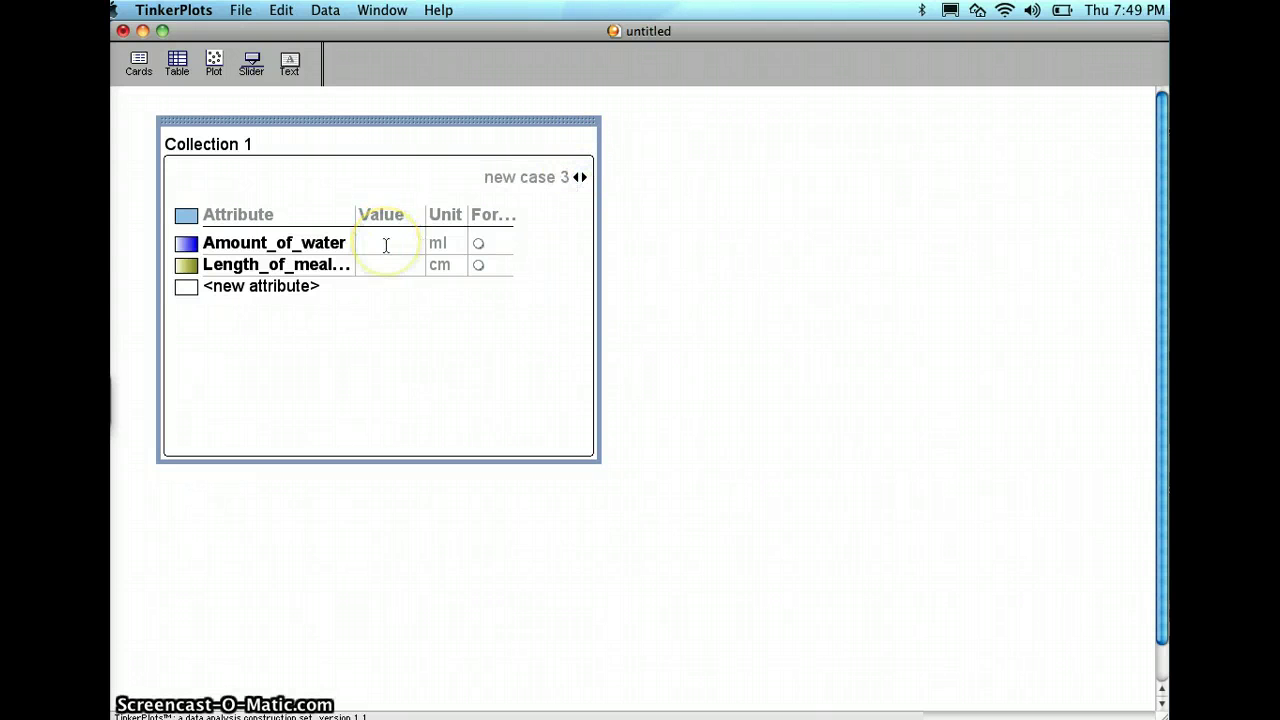
{"action": "type", "text": "30"}
{"action": "left_click", "coordinate": [380, 273]}
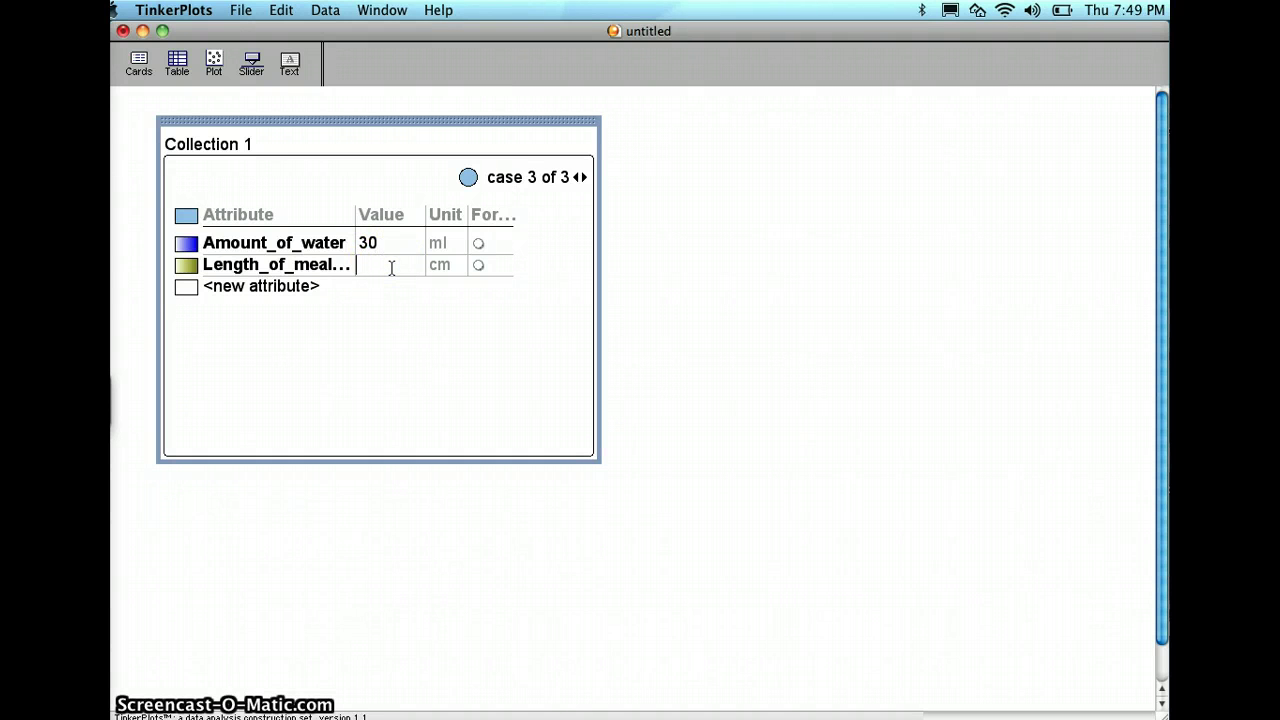
{"action": "type", "text": "75"}
{"action": "left_click", "coordinate": [390, 303]}
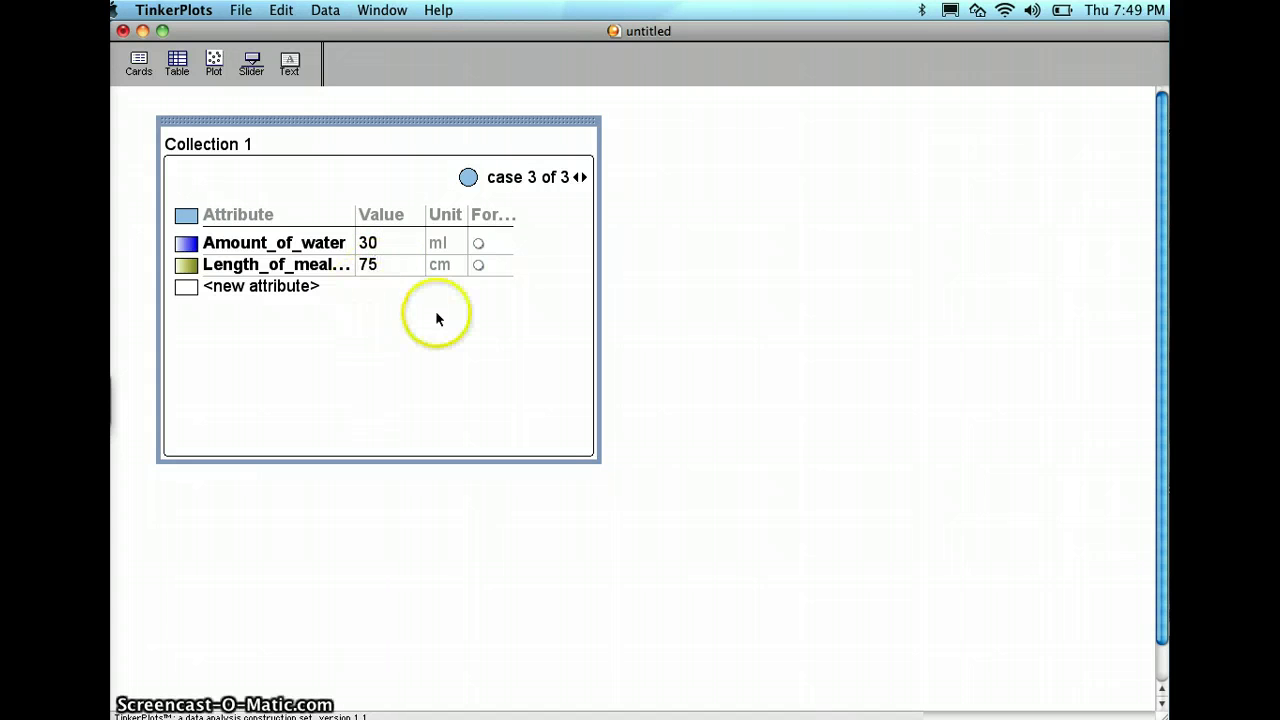
Step: Step through all three cases to check their values, then clear the selection
{"action": "left_click", "coordinate": [576, 178]}
{"action": "left_click", "coordinate": [576, 178]}
{"action": "left_click", "coordinate": [582, 178]}
{"action": "left_click", "coordinate": [582, 178]}
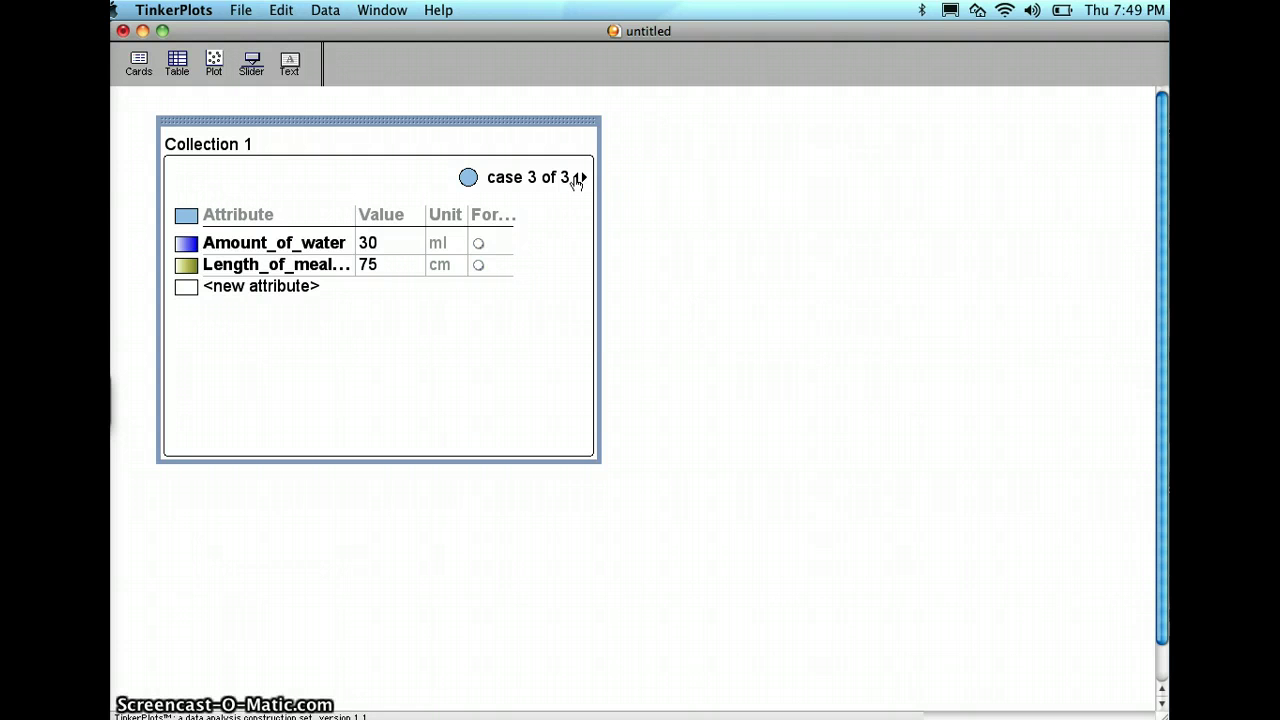
{"action": "left_click", "coordinate": [575, 178]}
{"action": "left_click", "coordinate": [575, 178]}
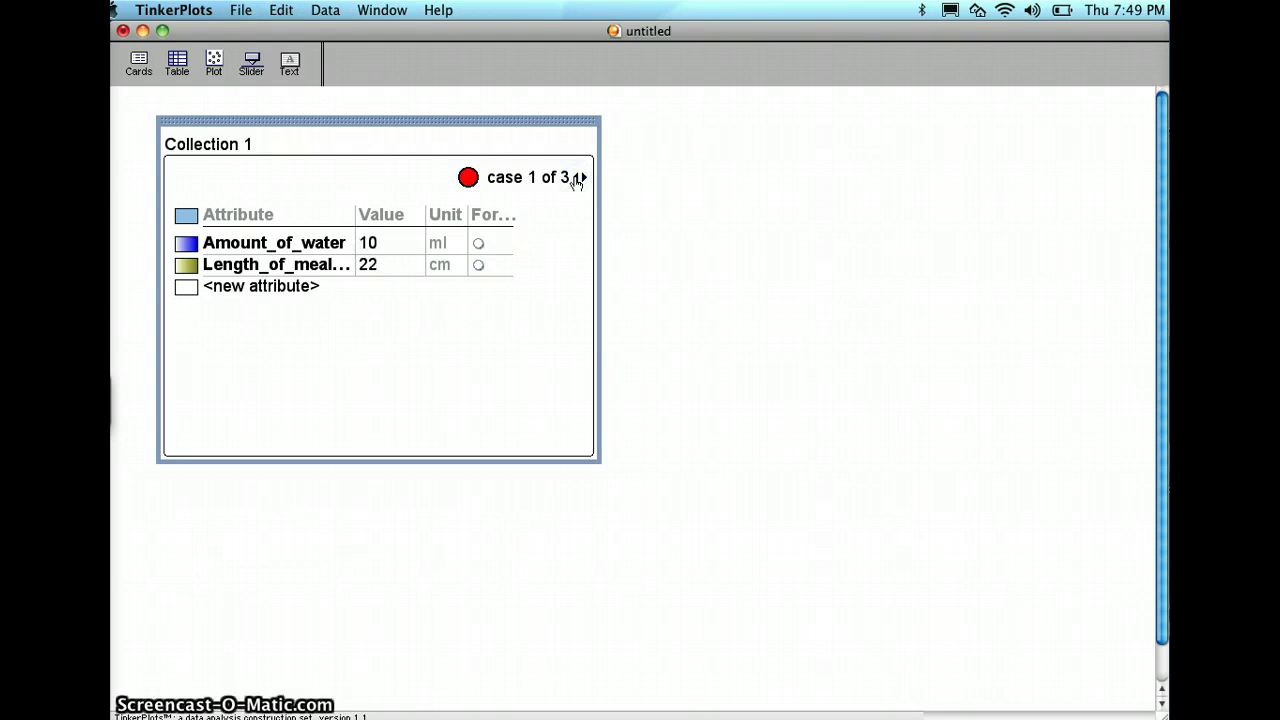
{"action": "left_click", "coordinate": [469, 178]}
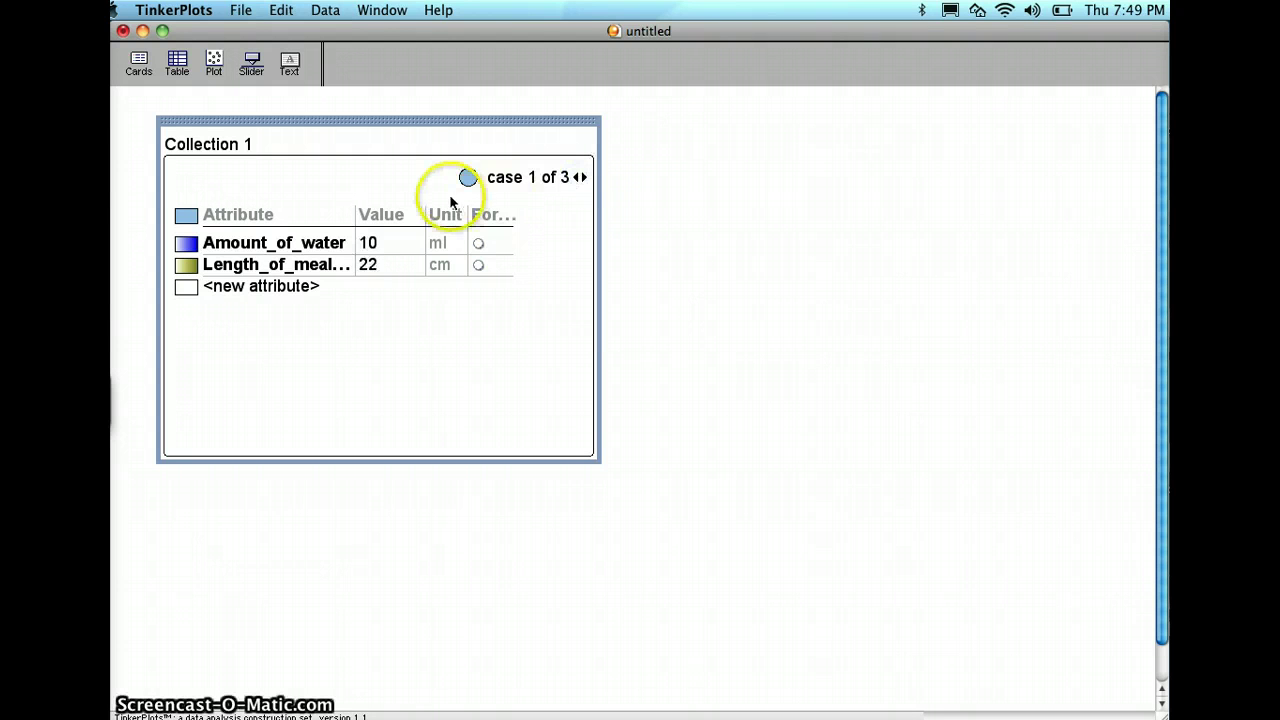
Step: Add a 'Mass of mealworm' attribute with mass 2.5 in g for the first case
{"action": "left_click", "coordinate": [277, 289]}
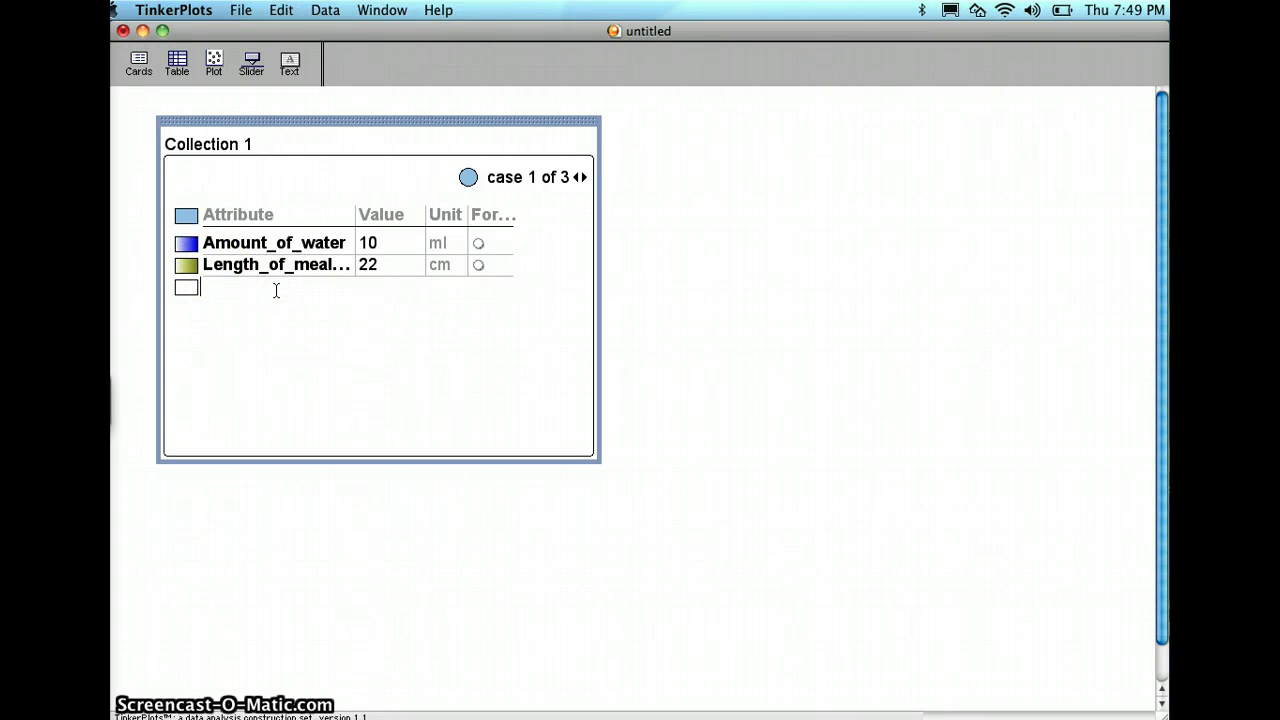
{"action": "type", "text": "Mas"}
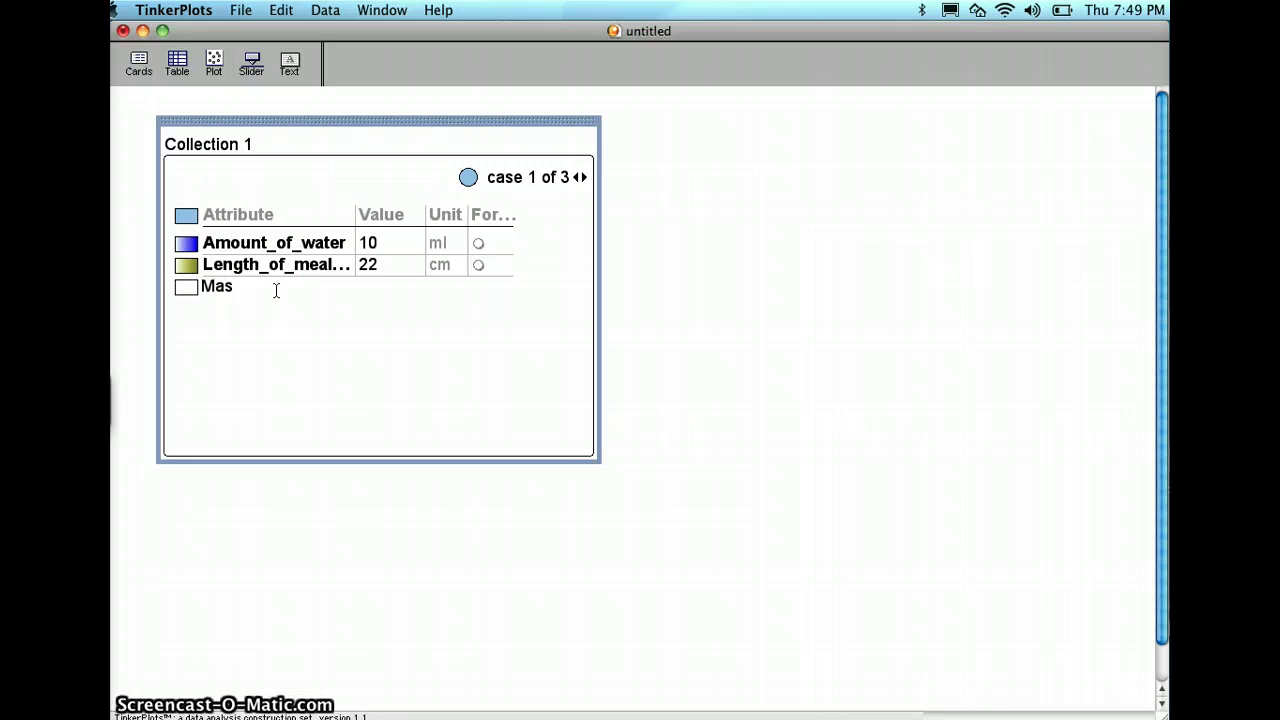
{"action": "type", "text": "s of mealw"}
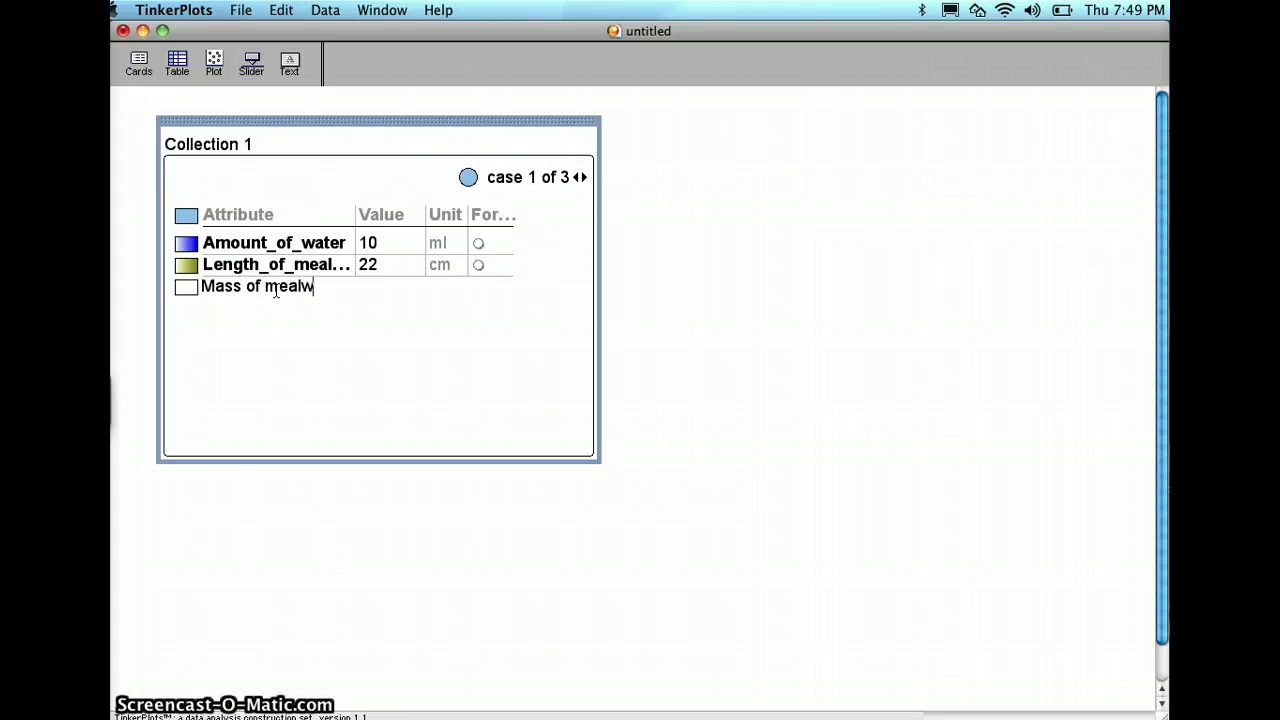
{"action": "type", "text": "orm"}
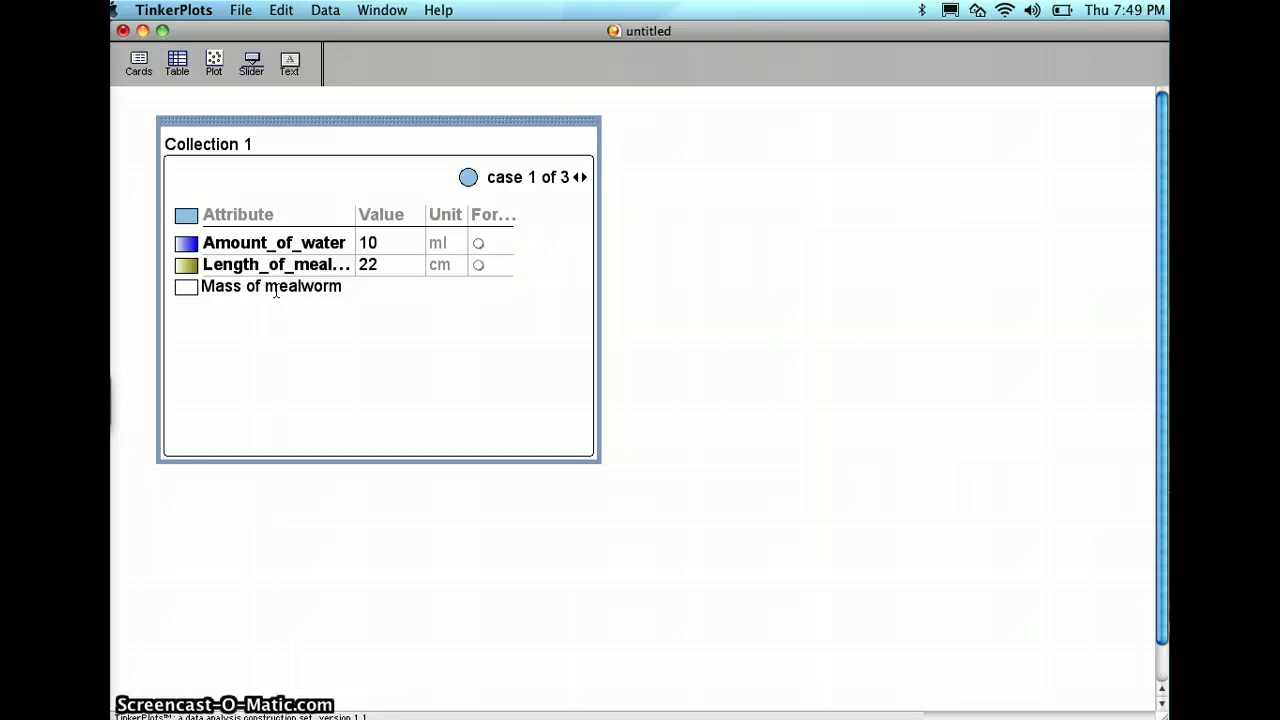
{"action": "left_click", "coordinate": [371, 284]}
{"action": "left_click", "coordinate": [405, 294]}
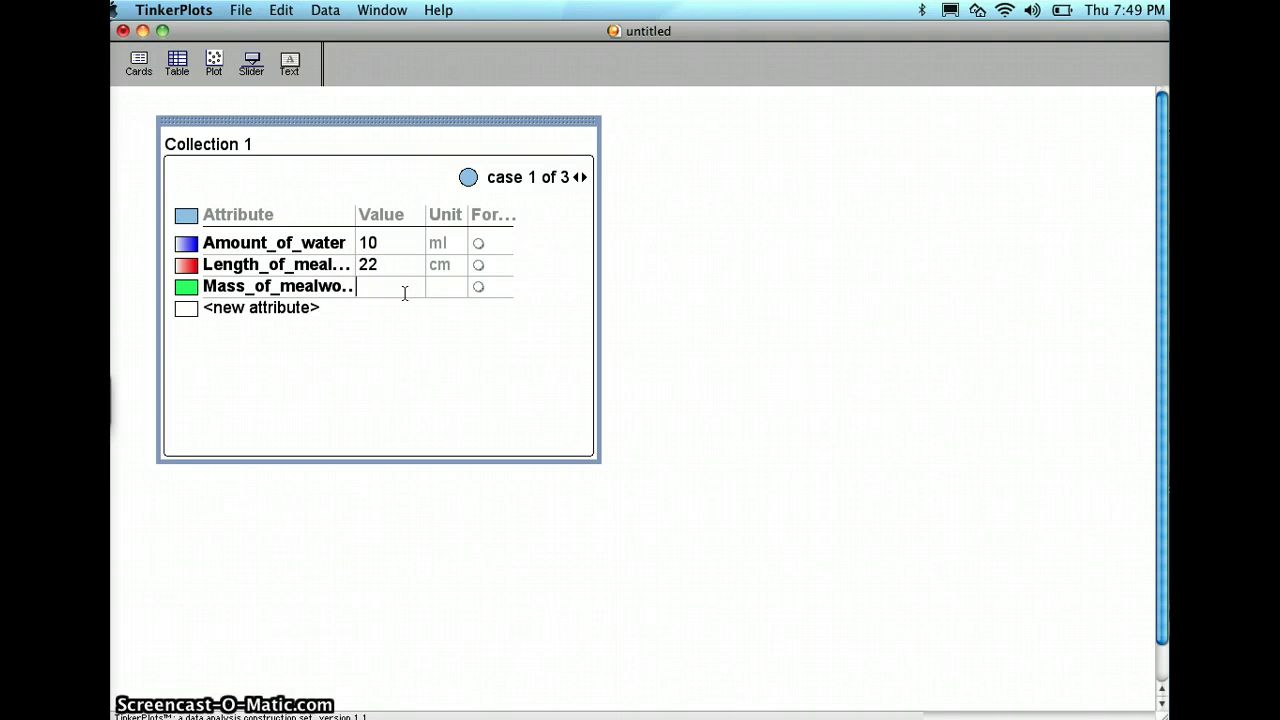
{"action": "left_click", "coordinate": [405, 292]}
{"action": "type", "text": "2.5"}
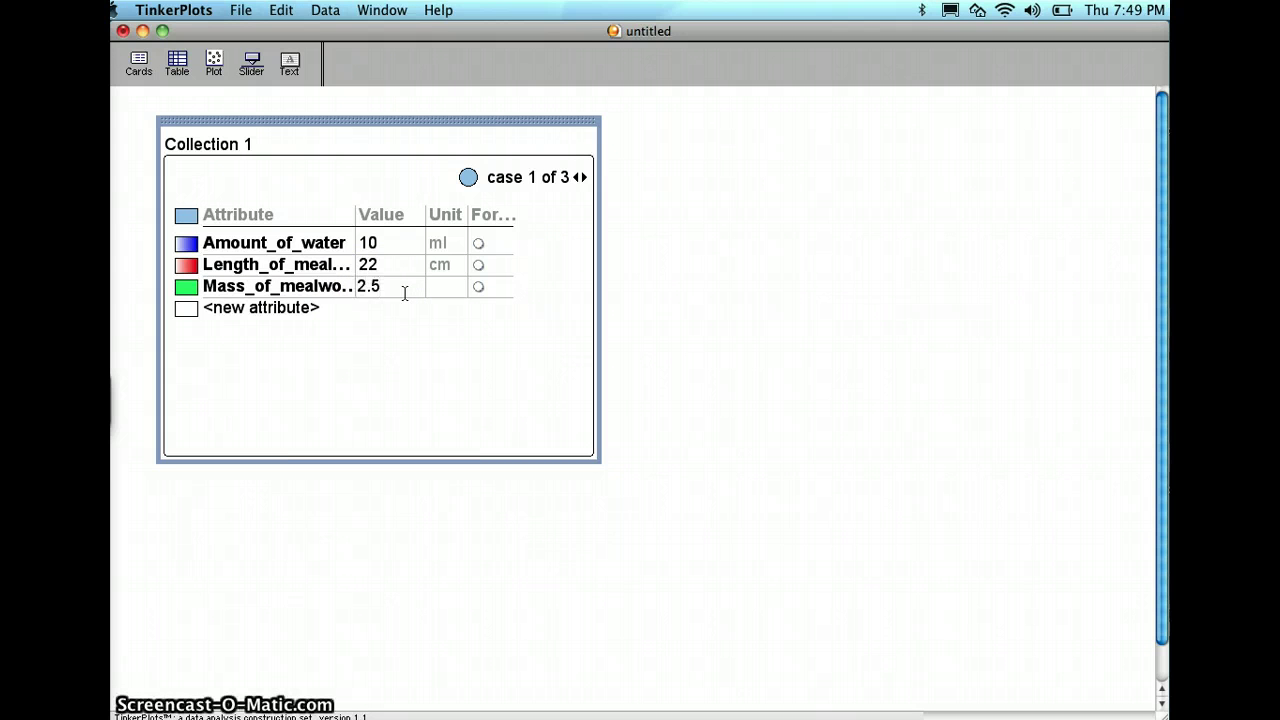
{"action": "left_click", "coordinate": [447, 285]}
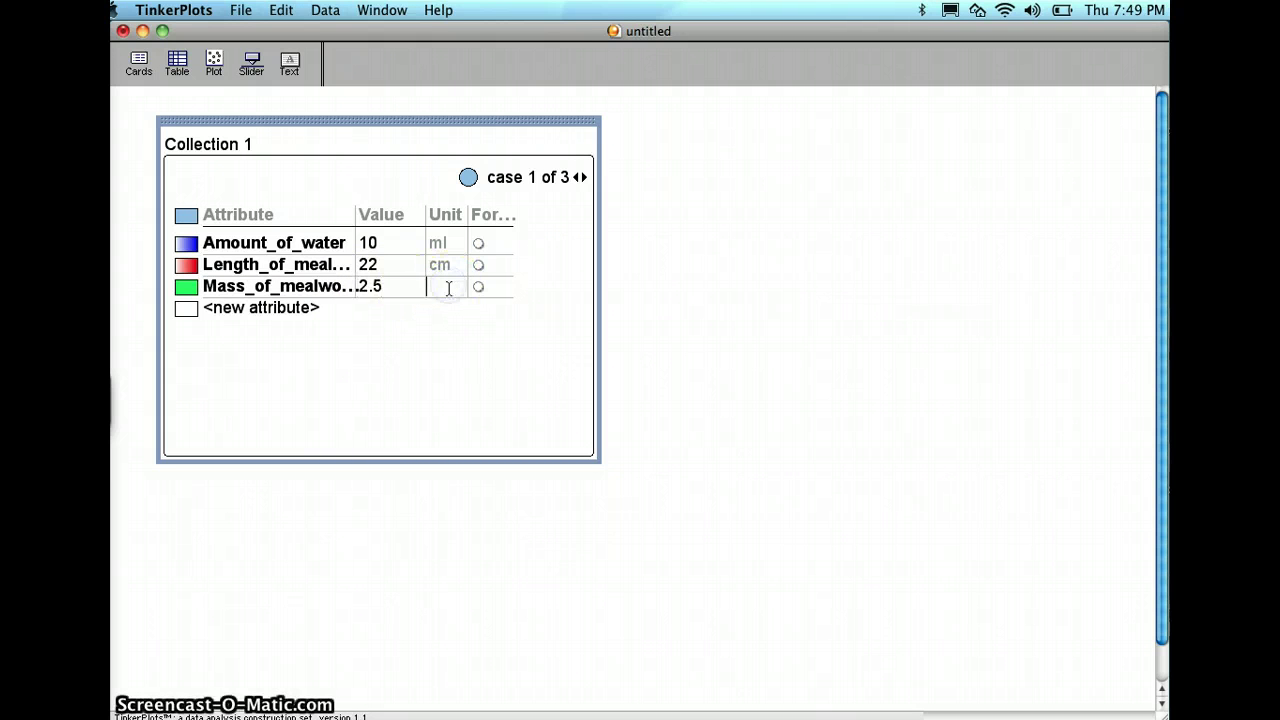
{"action": "left_click", "coordinate": [478, 287]}
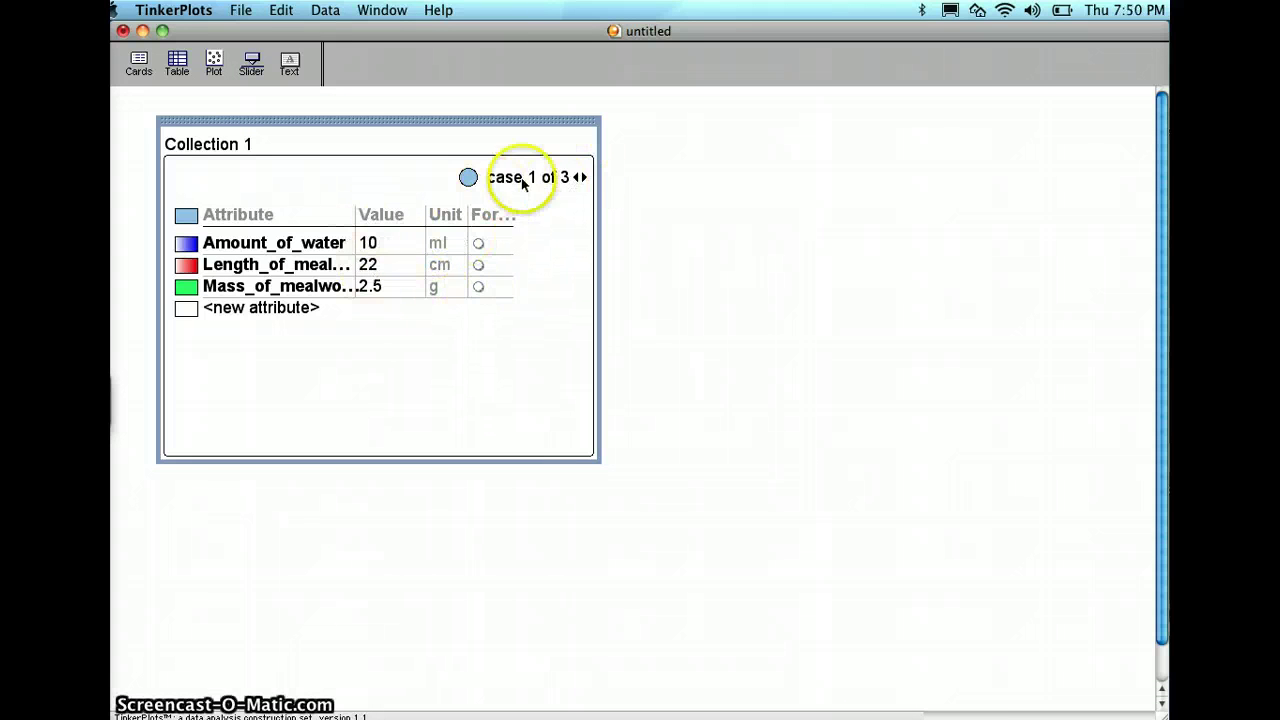
Step: Enter masses 3.5 and 6.7 for the second and third cases
{"action": "left_click", "coordinate": [584, 177]}
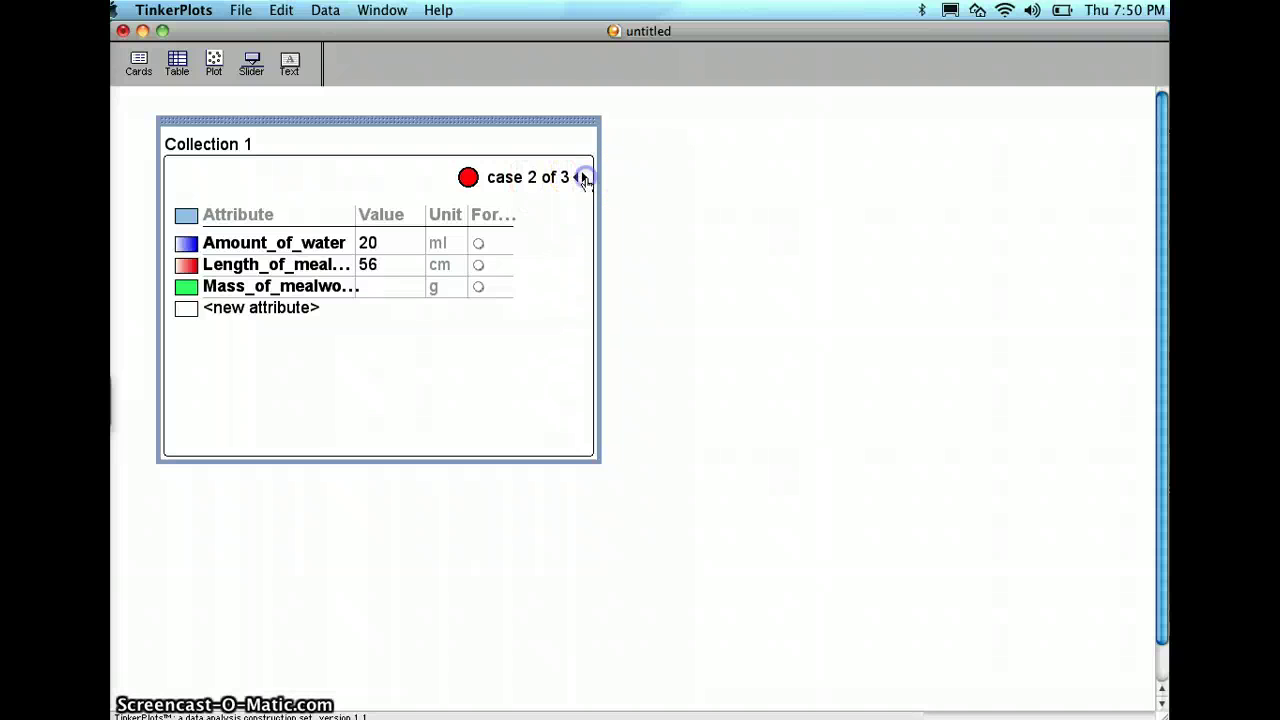
{"action": "left_click", "coordinate": [384, 286]}
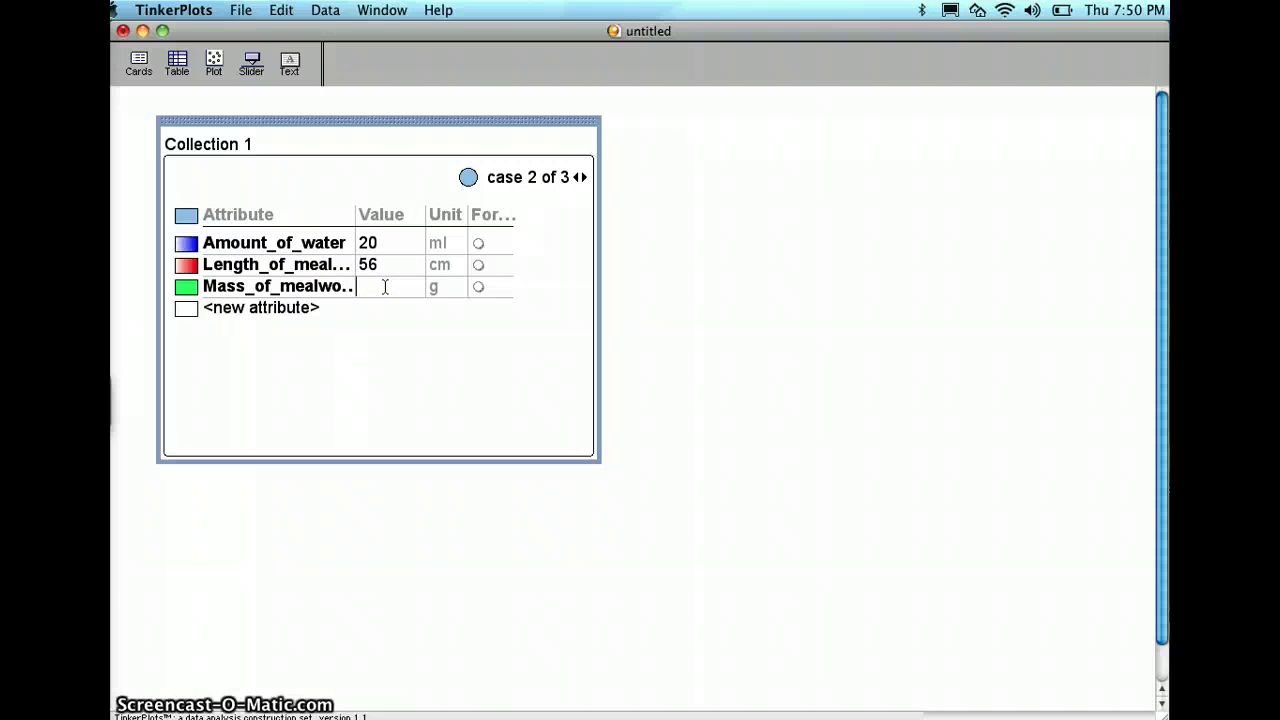
{"action": "type", "text": "3.5"}
{"action": "left_click", "coordinate": [584, 177]}
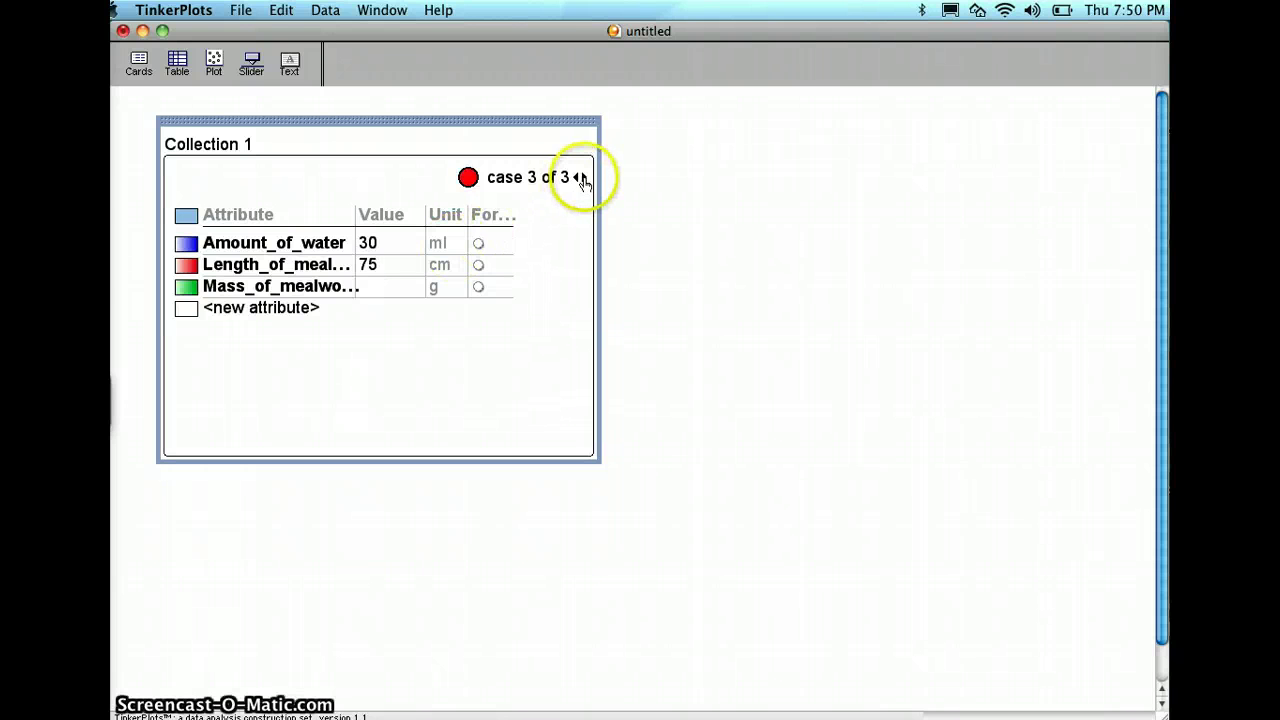
{"action": "left_click", "coordinate": [390, 289]}
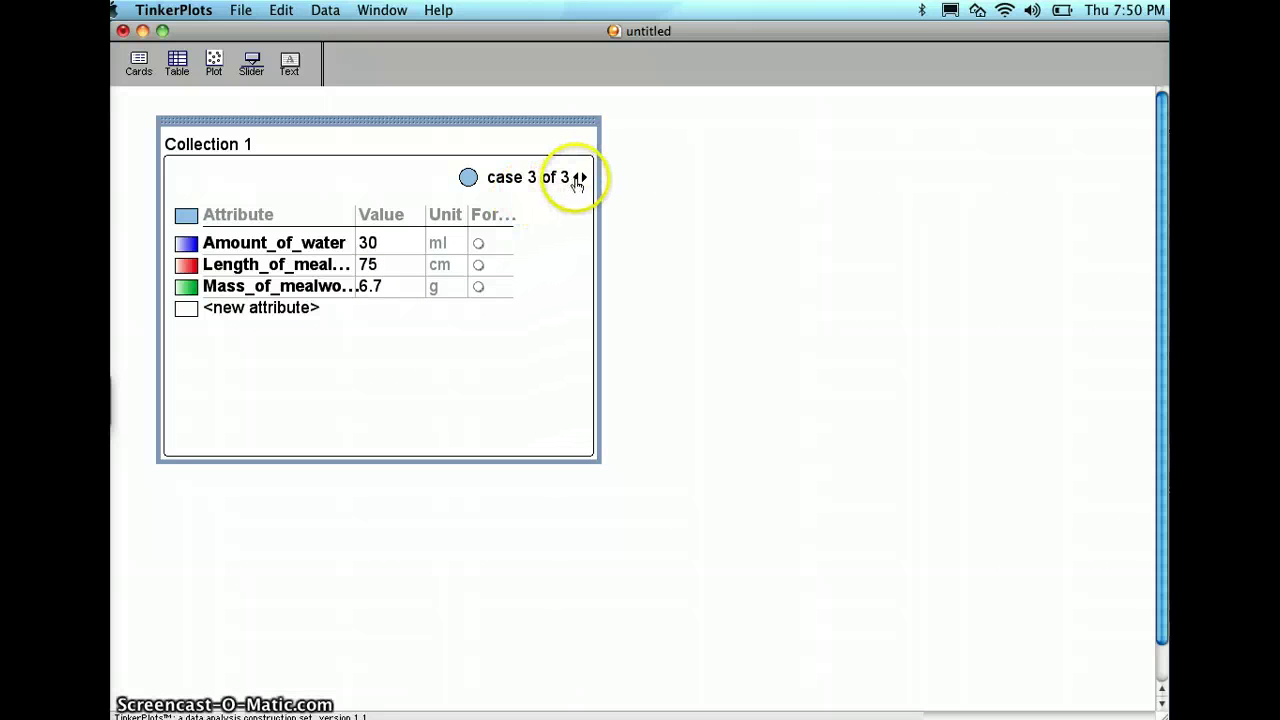
Step: Return to the first case and add an enlarged Collection 1 plot beside the card
{"action": "left_click", "coordinate": [576, 178]}
{"action": "left_click", "coordinate": [576, 178]}
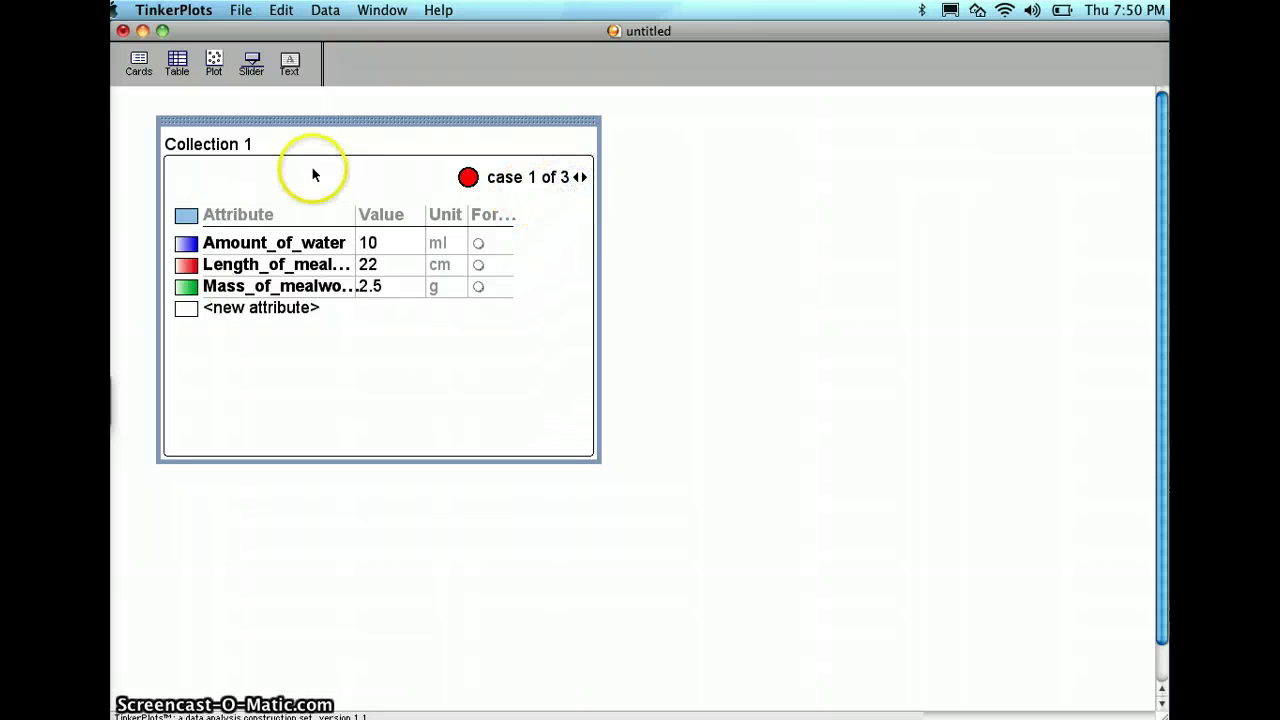
{"action": "left_click", "coordinate": [344, 122]}
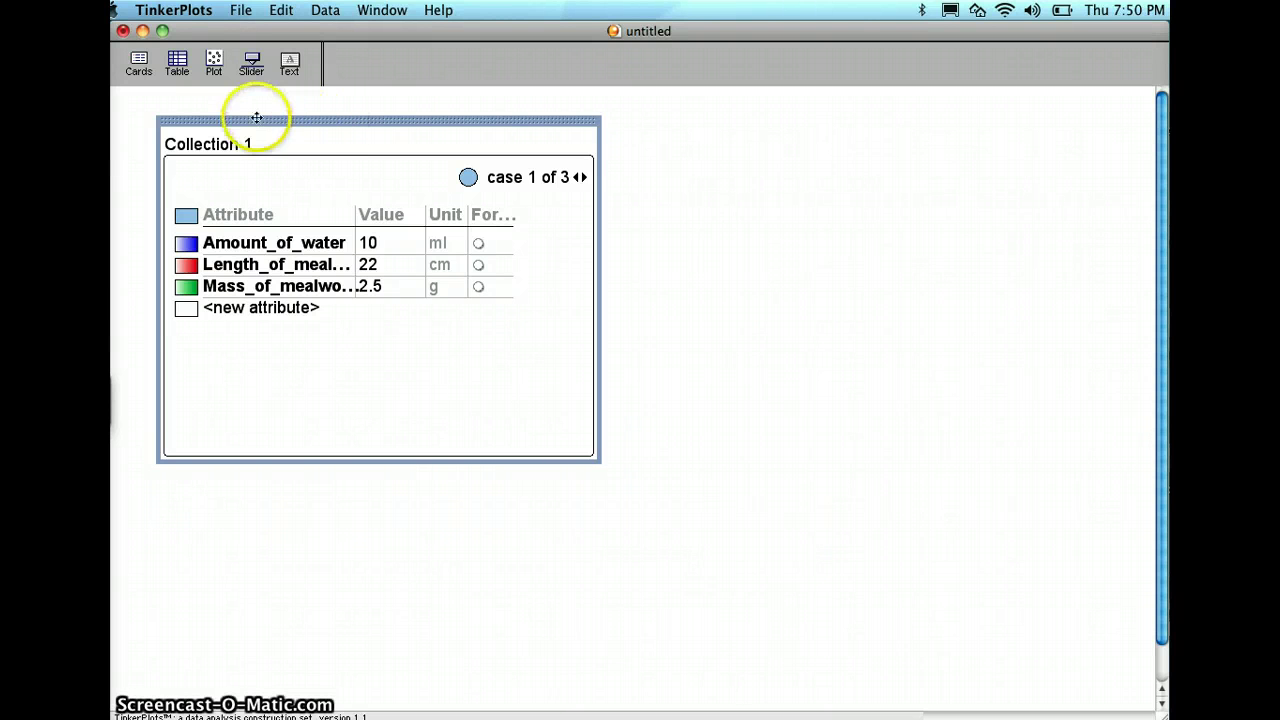
{"action": "left_click_drag", "start_coordinate": [215, 62], "coordinate": [645, 130]}
{"action": "left_click_drag", "start_coordinate": [900, 412], "coordinate": [1130, 492]}
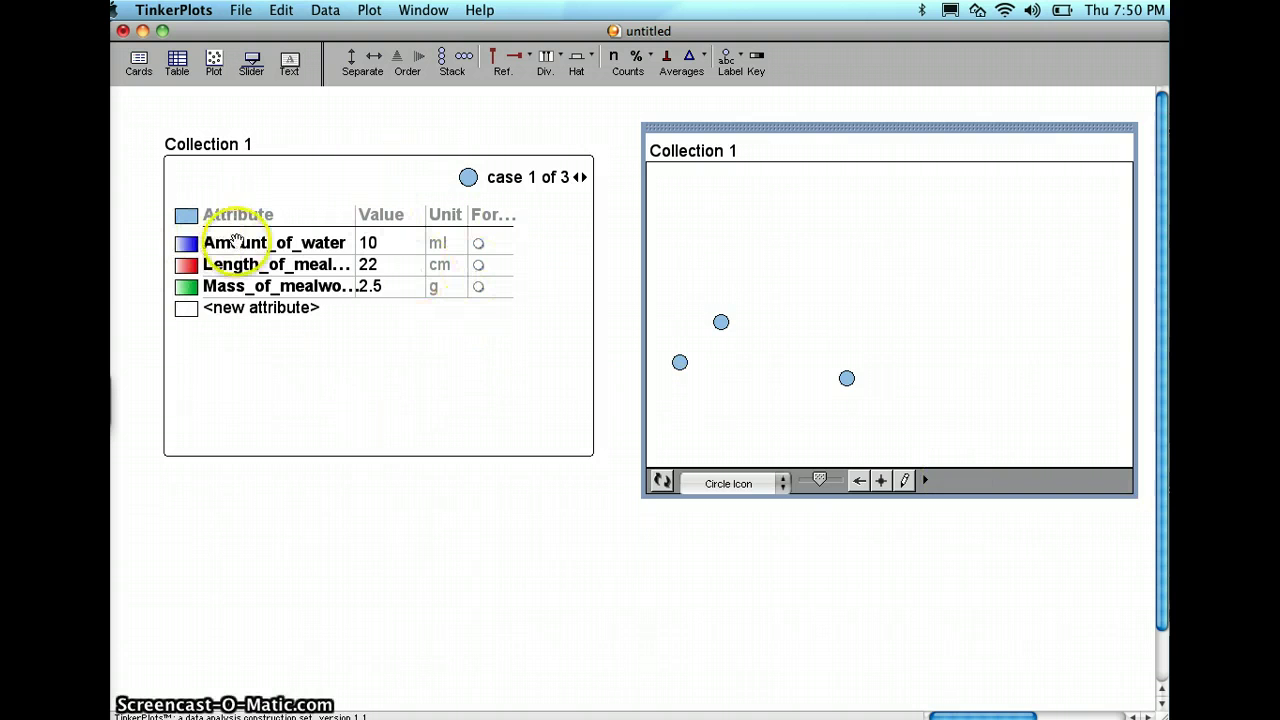
Step: Put Amount_of_water on the horizontal axis and Mass_of_mealworm on the vertical axis
{"action": "left_click", "coordinate": [240, 244]}
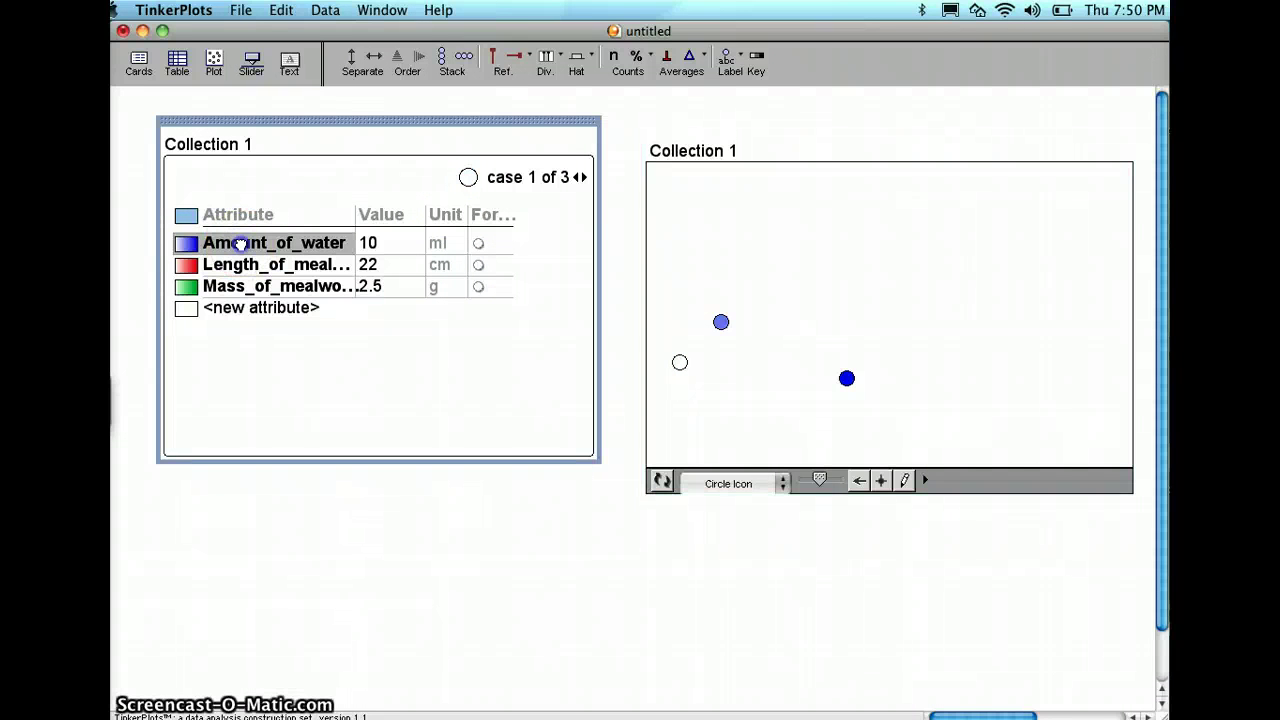
{"action": "left_click_drag", "start_coordinate": [747, 385], "coordinate": [822, 460]}
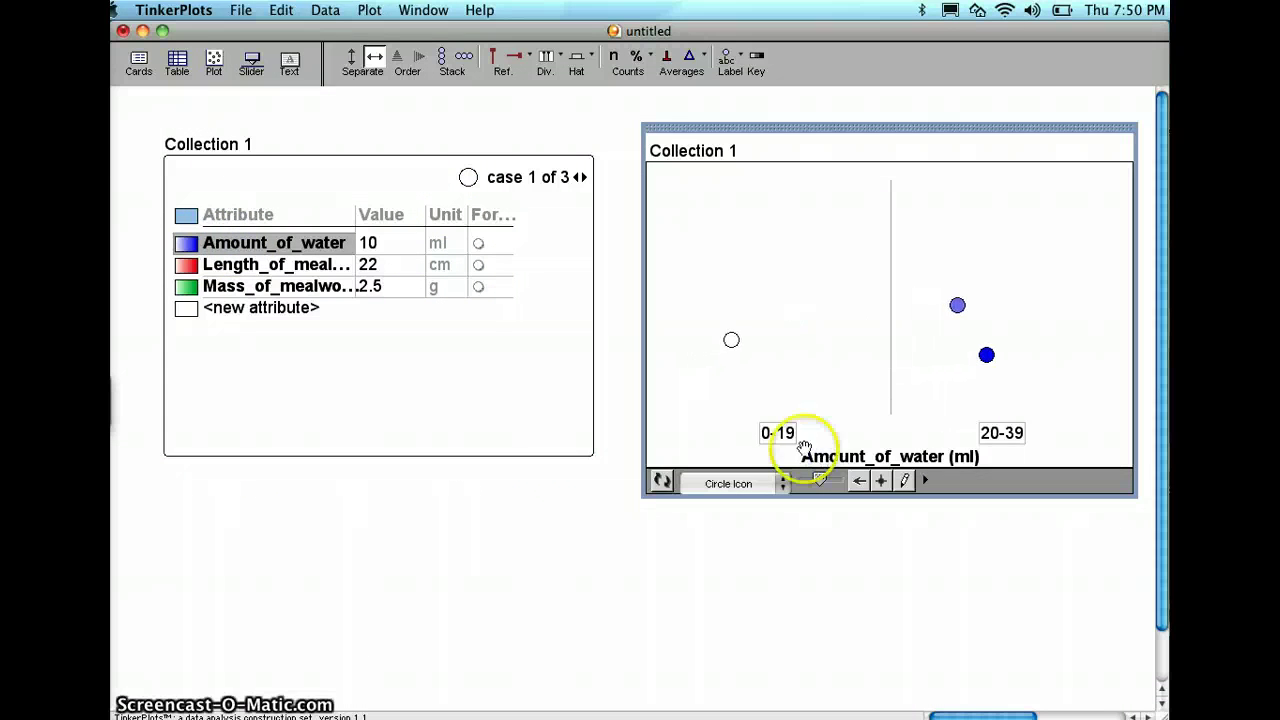
{"action": "left_click", "coordinate": [307, 287]}
{"action": "left_click_drag", "start_coordinate": [541, 287], "coordinate": [657, 297]}
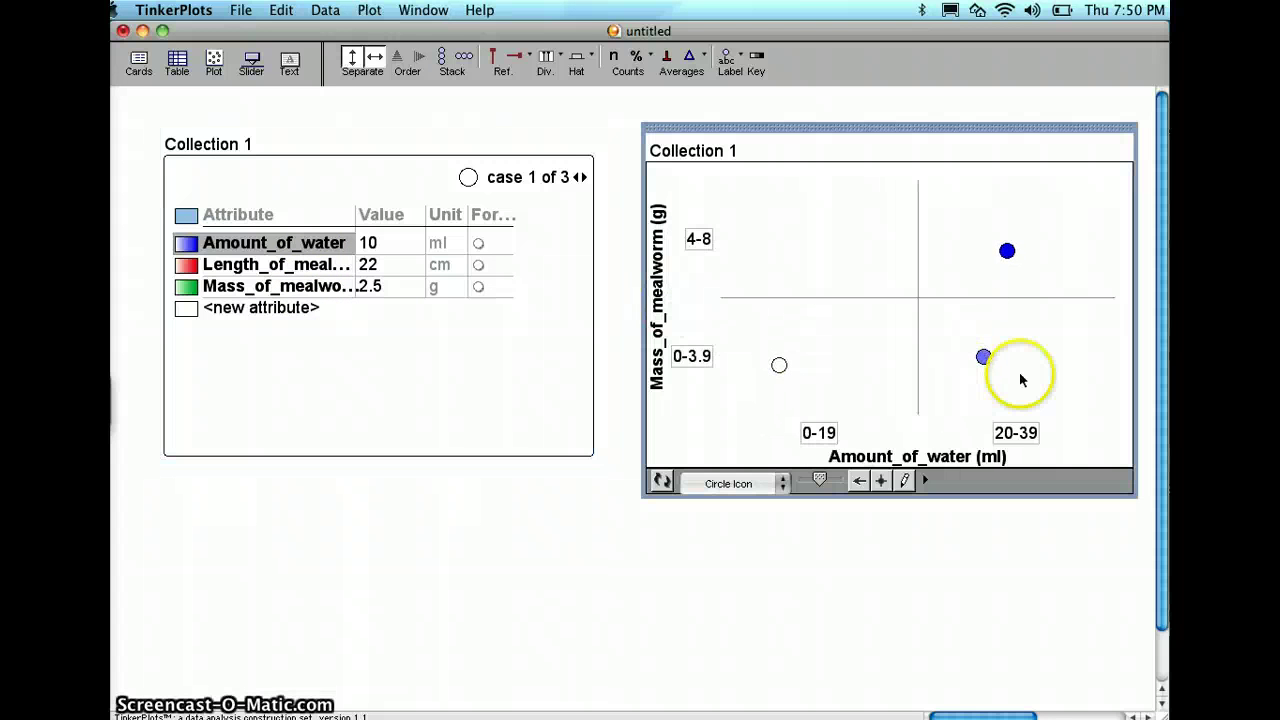
Step: Drag the dots apart until both axes become continuous numeric scales
{"action": "left_click", "coordinate": [1008, 252]}
{"action": "left_click_drag", "start_coordinate": [1009, 254], "coordinate": [994, 186]}
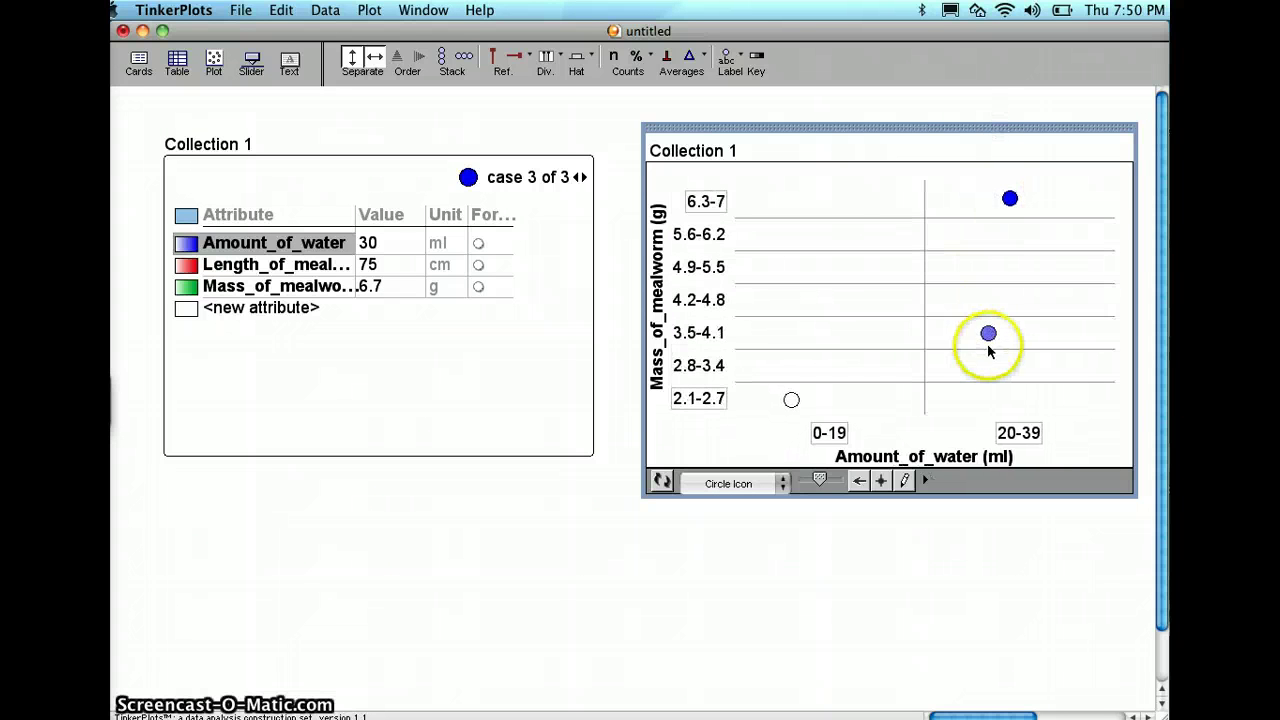
{"action": "left_click_drag", "start_coordinate": [987, 342], "coordinate": [1066, 336]}
{"action": "left_click_drag", "start_coordinate": [1043, 203], "coordinate": [1070, 140]}
{"action": "left_click", "coordinate": [806, 432]}
{"action": "left_click_drag", "start_coordinate": [889, 337], "coordinate": [1026, 343]}
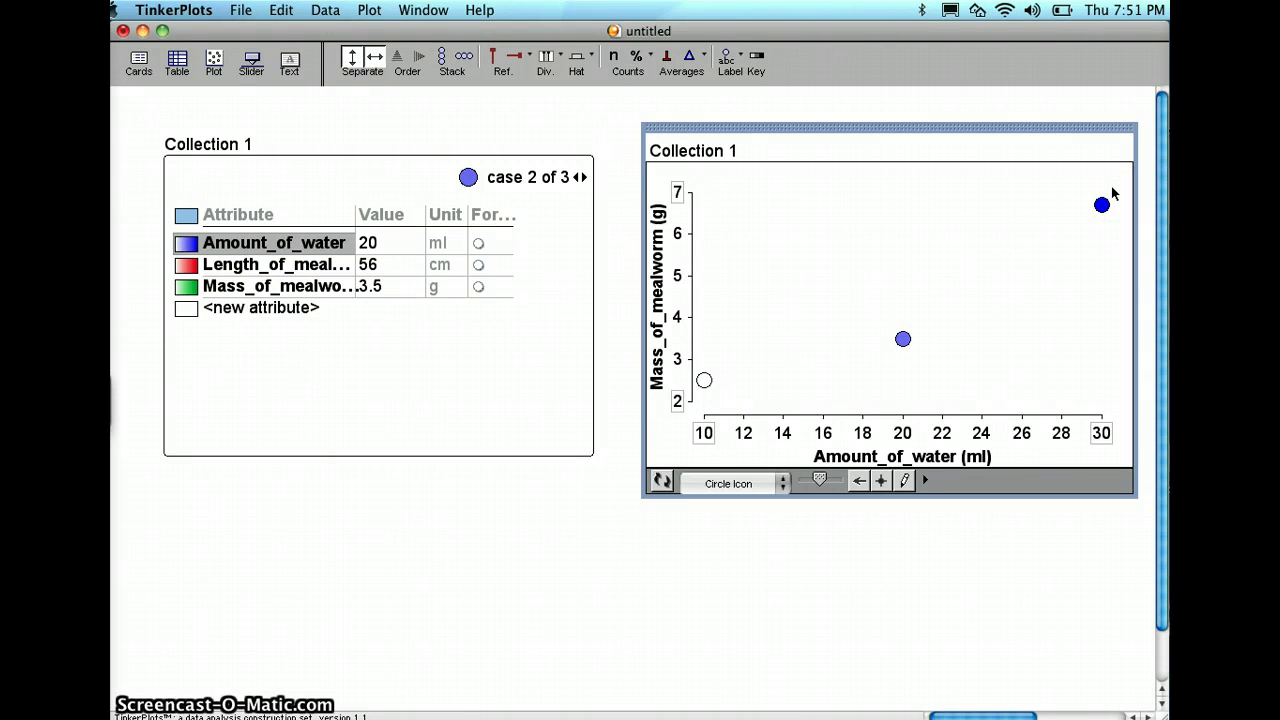
Step: Replace mass with Length_of_mealworms (cm) on the vertical axis, colouring dots by length
{"action": "left_click", "coordinate": [313, 265]}
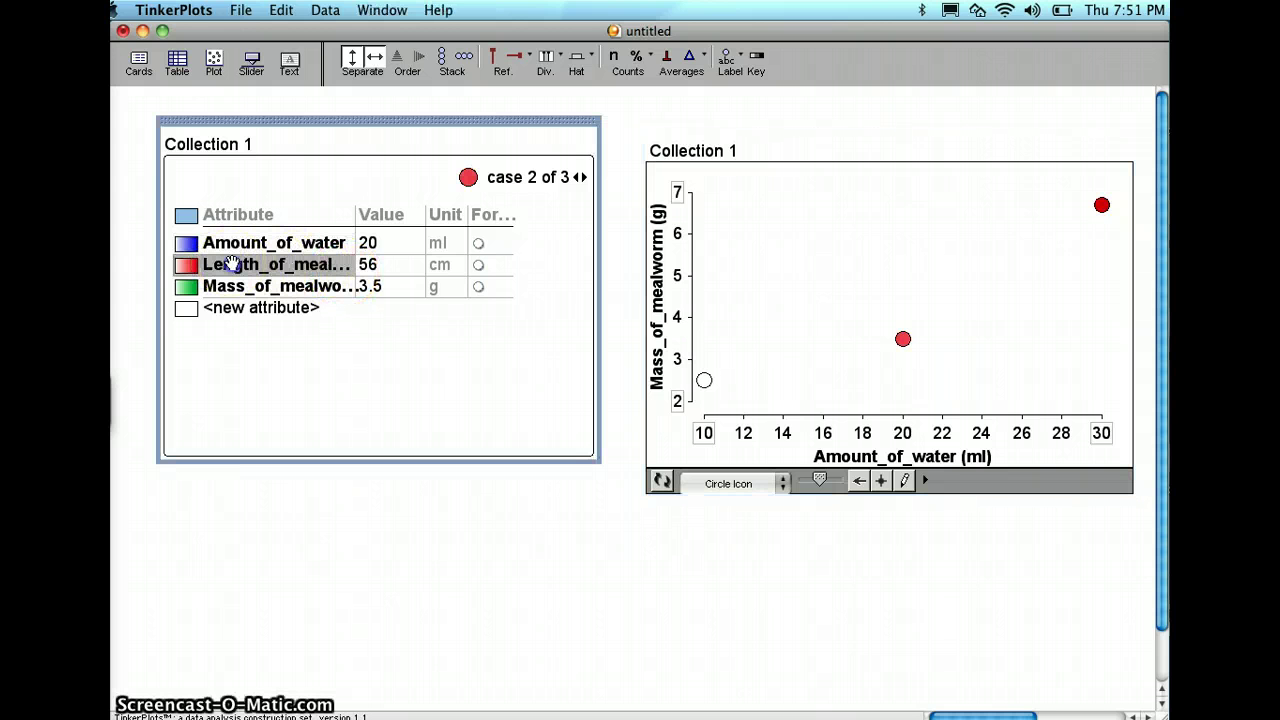
{"action": "left_click_drag", "start_coordinate": [416, 289], "coordinate": [660, 308]}
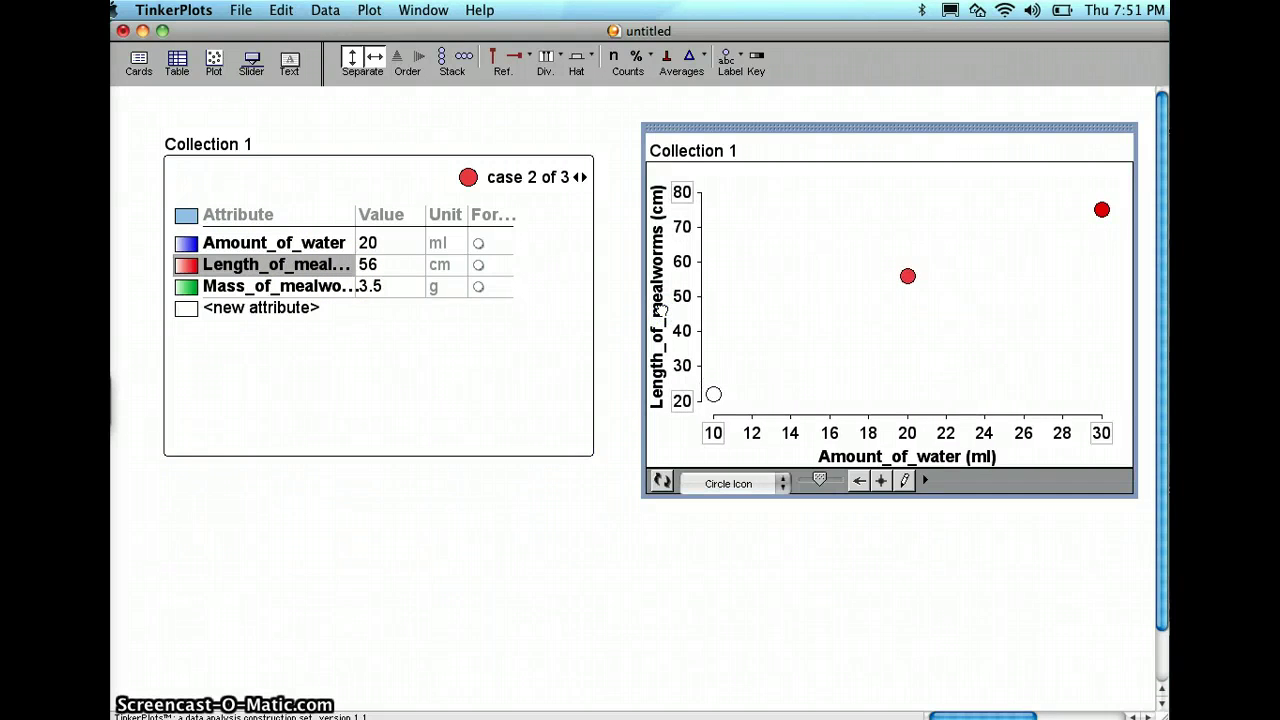